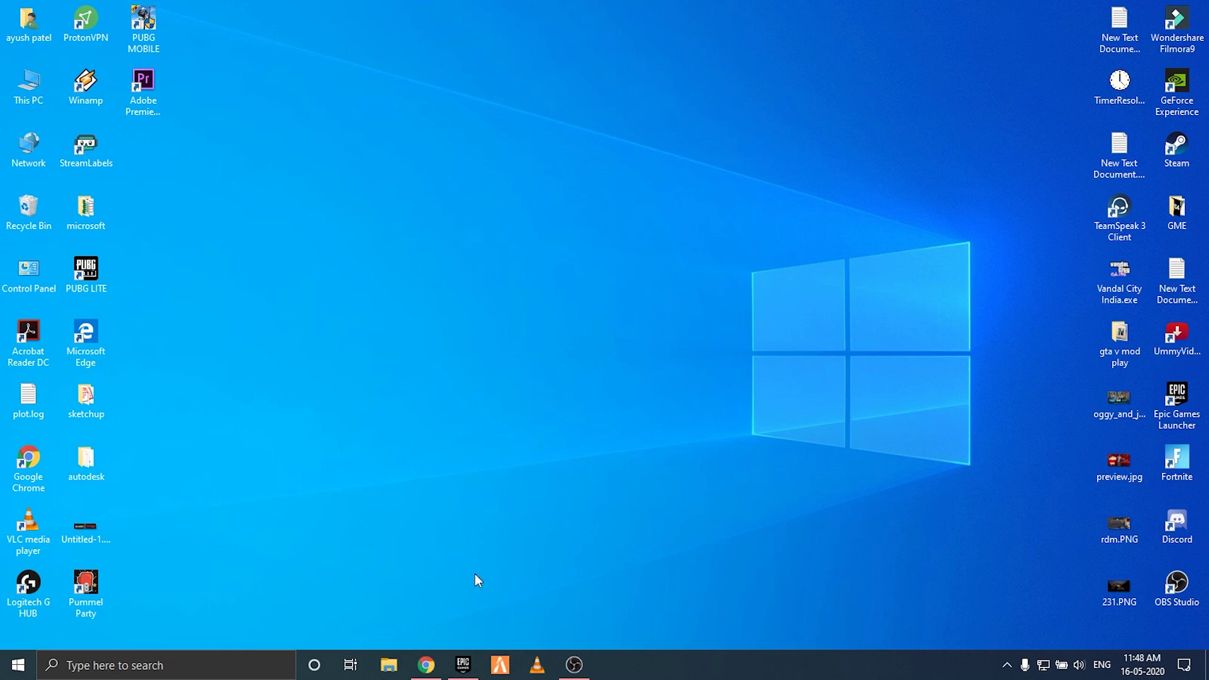
# Step: Minimize the Epic Games Launcher sign-in window and open a new Chrome tab
pyautogui.click(463, 665)
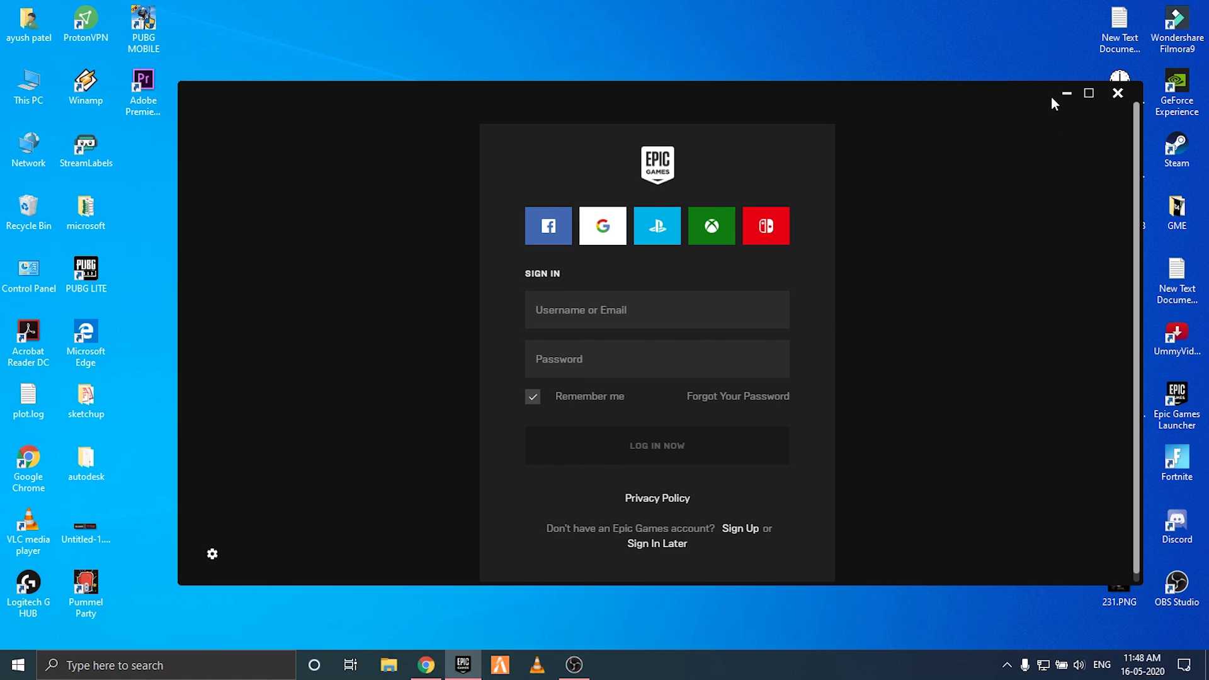
pyautogui.click(1066, 94)
pyautogui.click(426, 665)
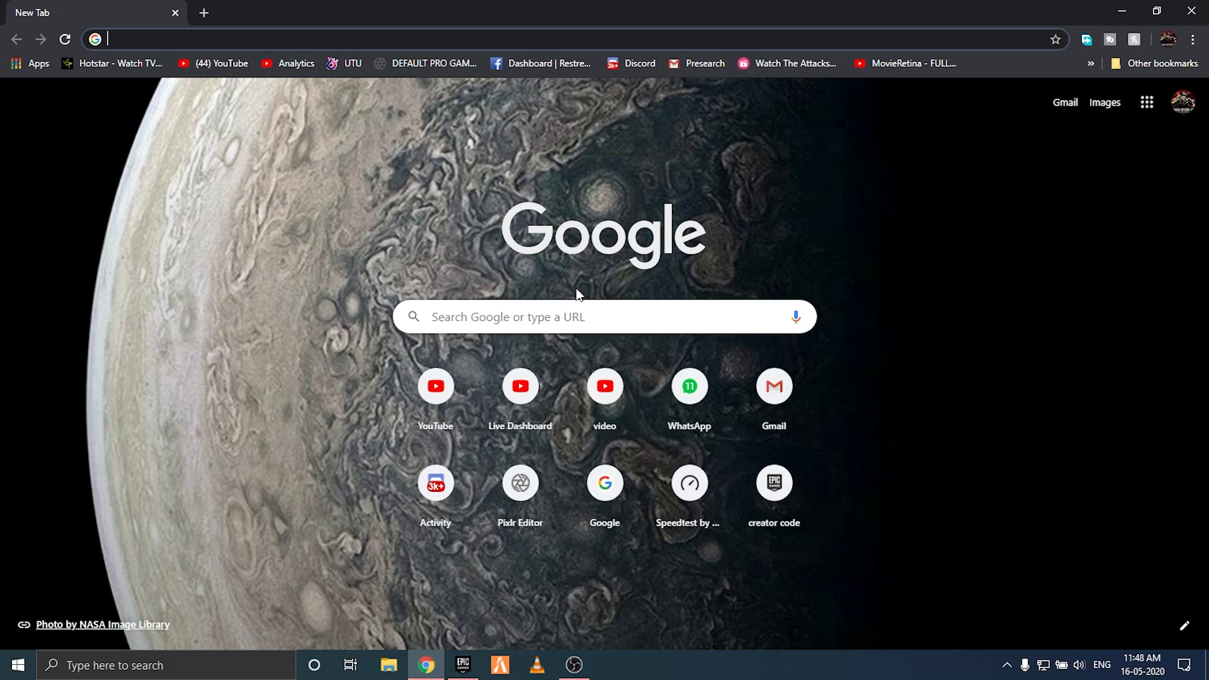
pyautogui.click(512, 308)
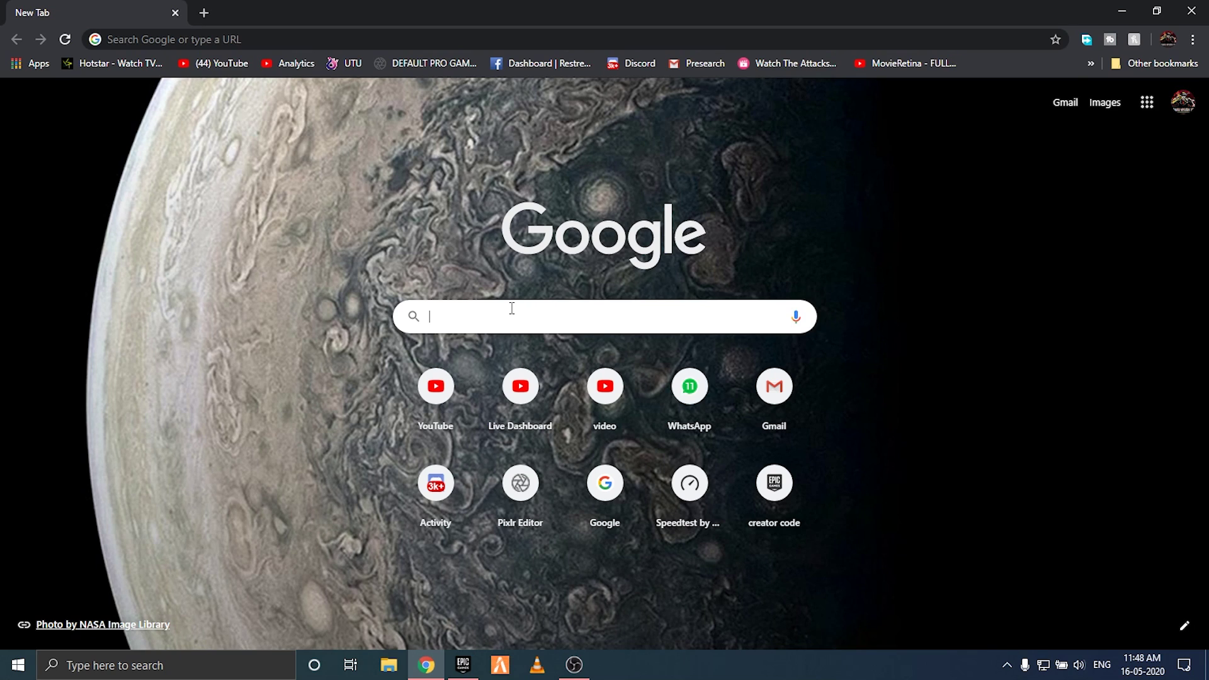
# Step: Load epicgames.com, sign out of the current account, and go to the sign-in page
pyautogui.write('epicgames.')
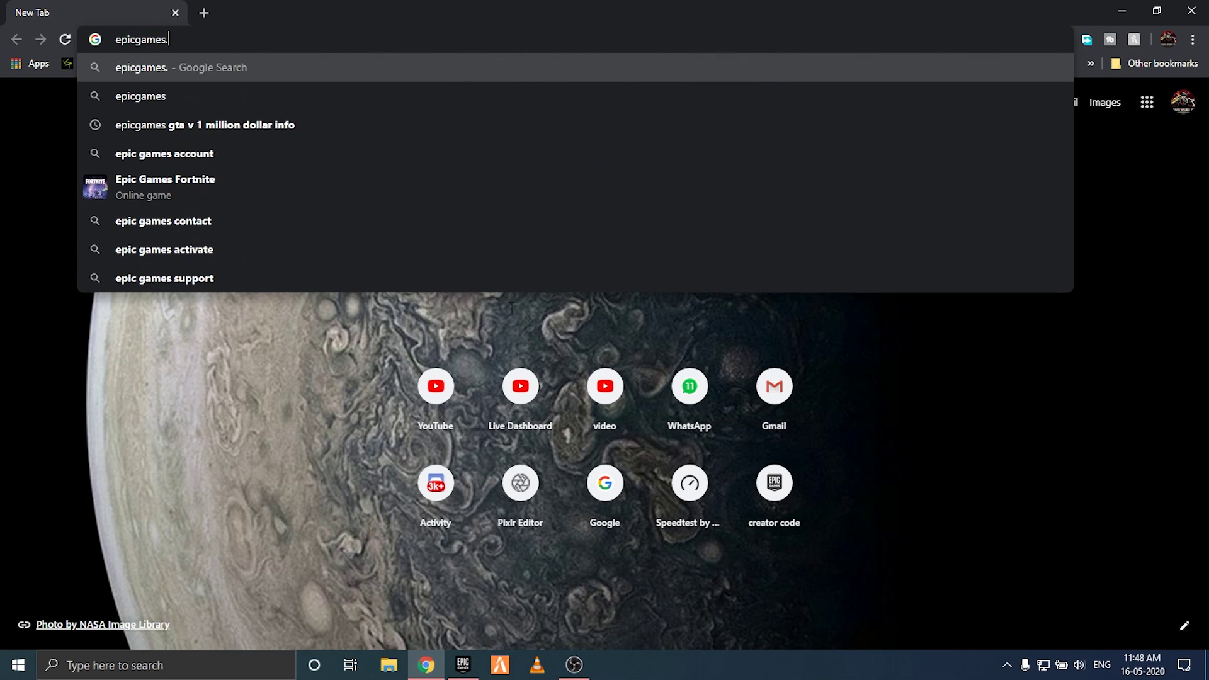
pyautogui.write('com')
pyautogui.press('Return')
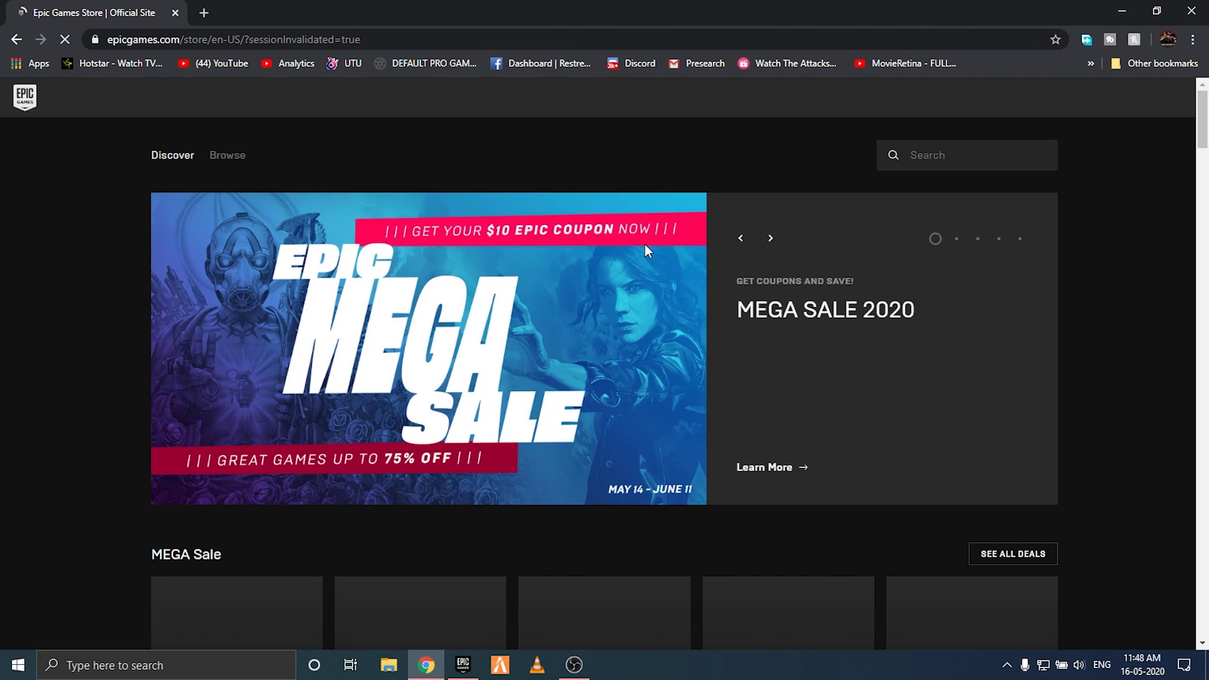
pyautogui.moveTo(1075, 121)
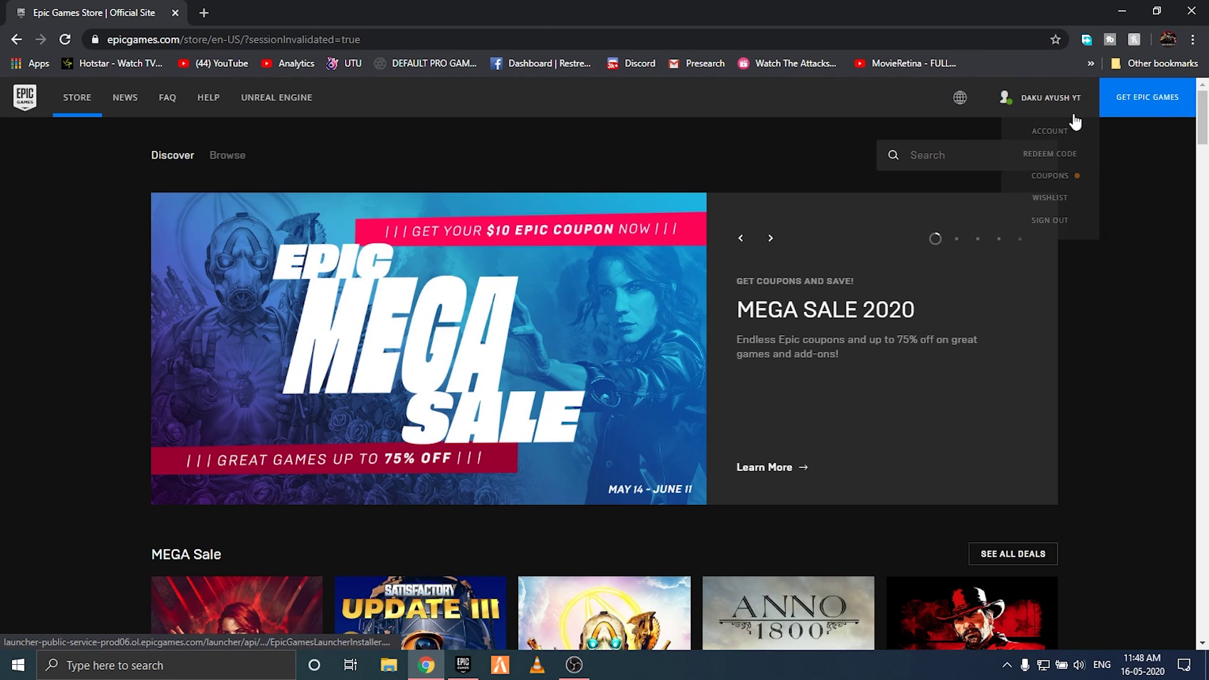
pyautogui.click(1051, 222)
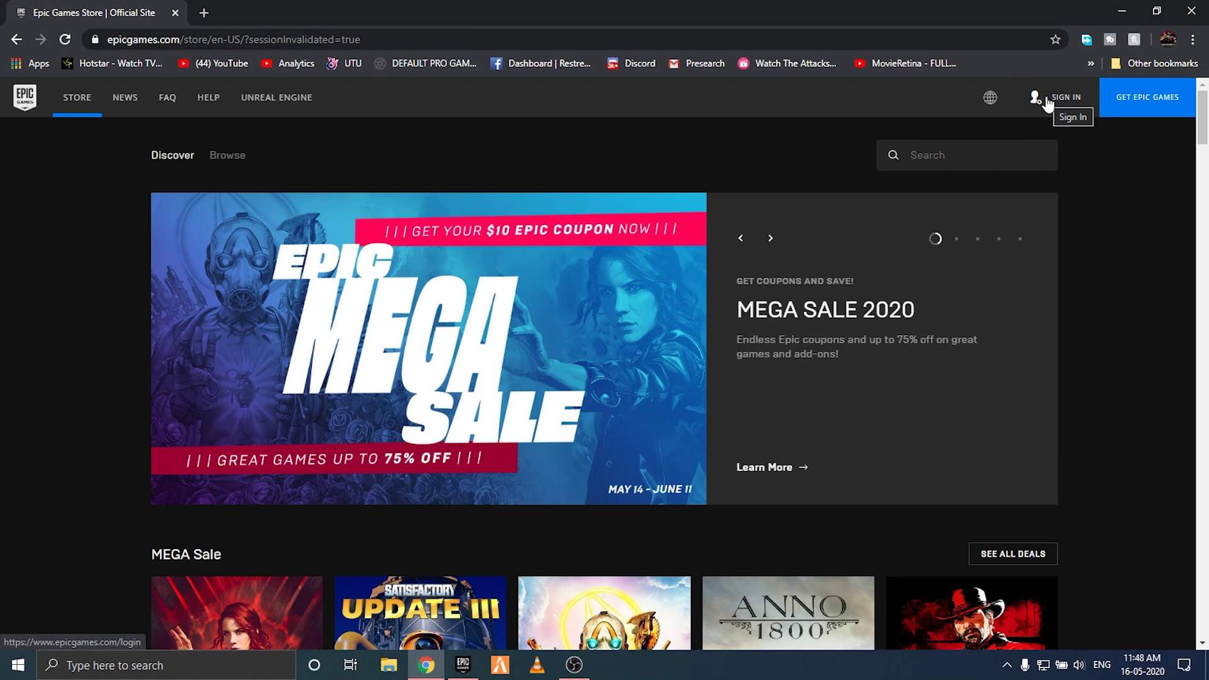
pyautogui.click(1082, 98)
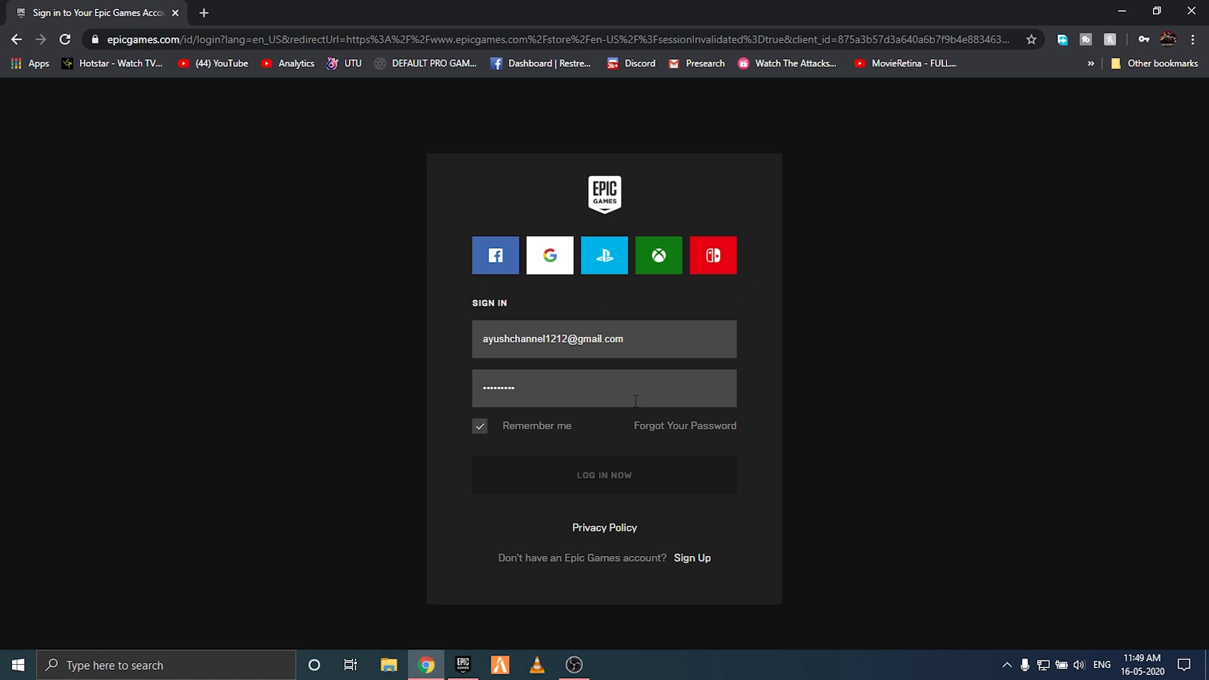
# Step: Start a new account sign-up and fill in the first name, last name and display name
pyautogui.click(693, 557)
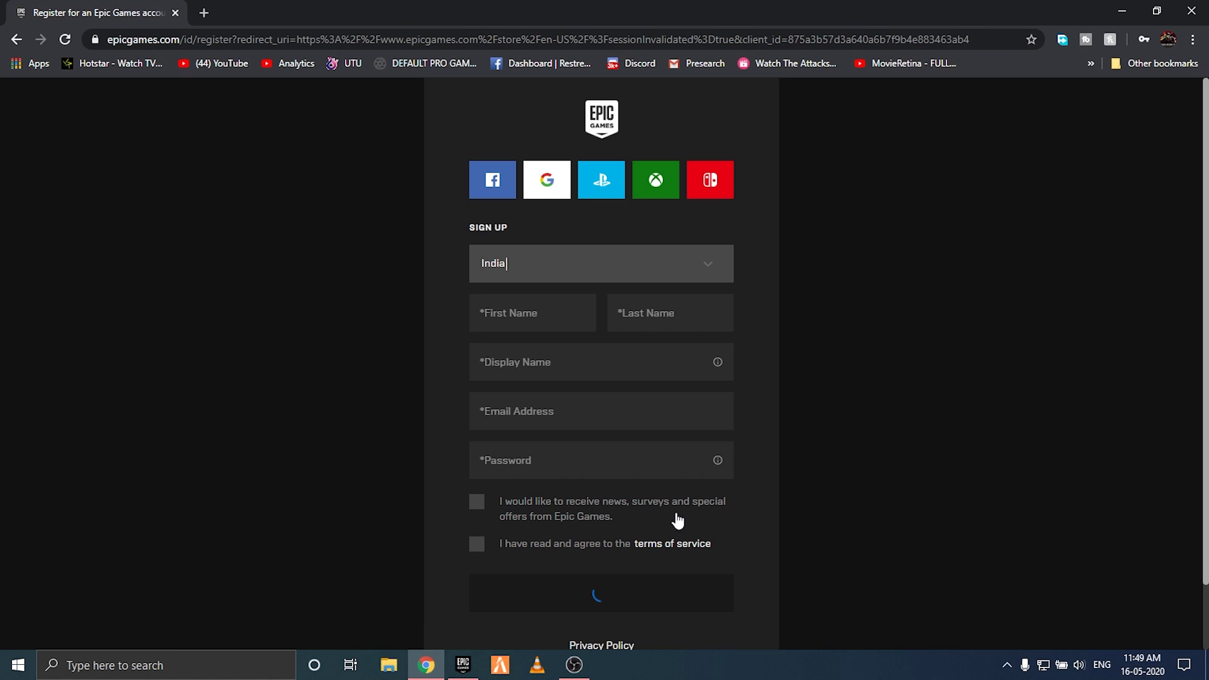
pyautogui.click(518, 314)
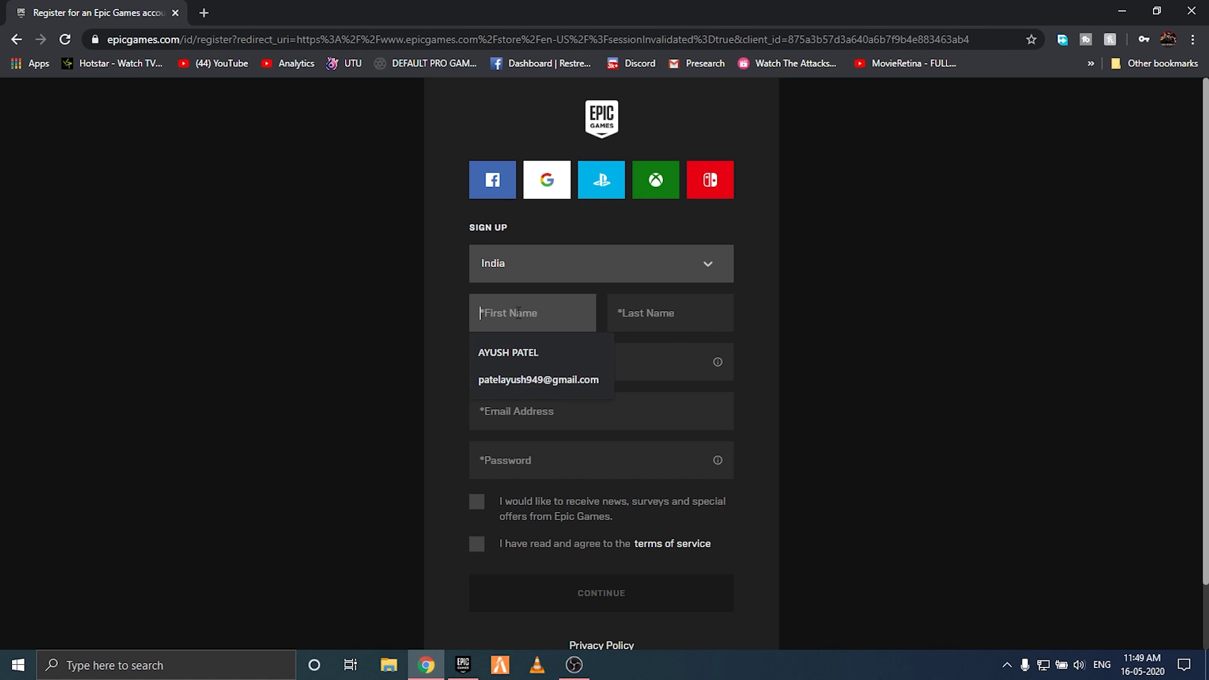
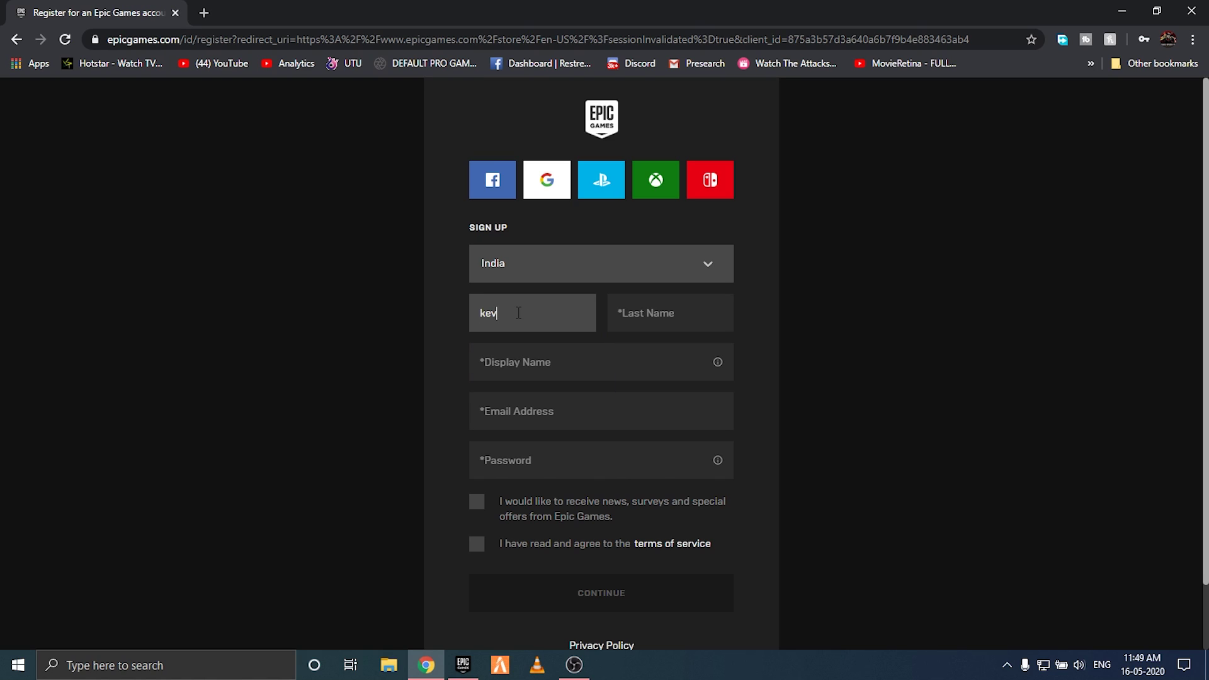
pyautogui.click(686, 321)
pyautogui.click(524, 361)
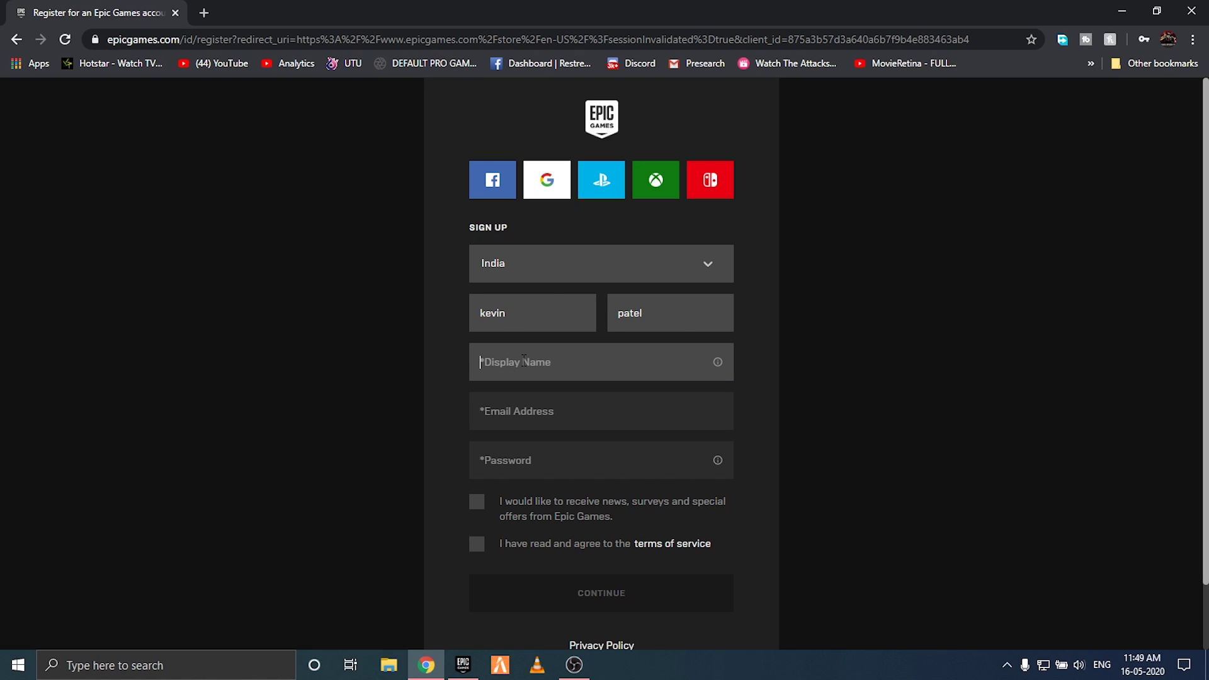
pyautogui.write('mr.lazzy')
# Step: Enter the account e-mail, opt in to news, accept the terms, and submit the sign-up form
pyautogui.click(482, 410)
pyautogui.click(432, 410)
pyautogui.click(553, 403)
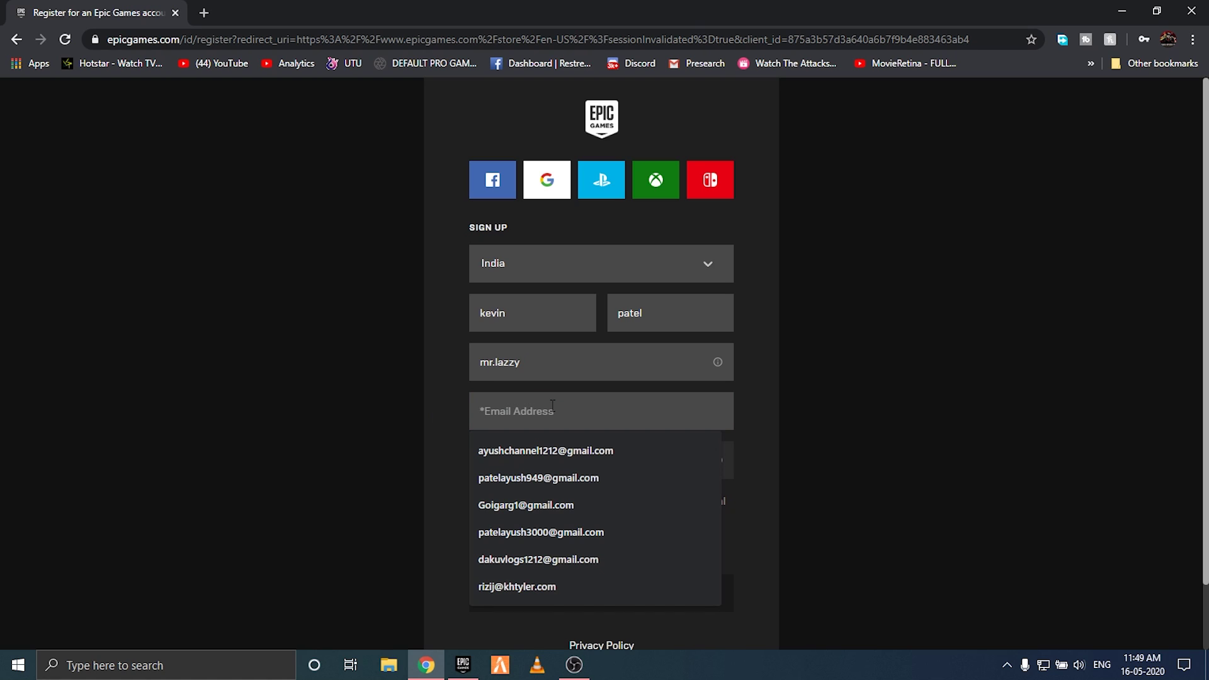
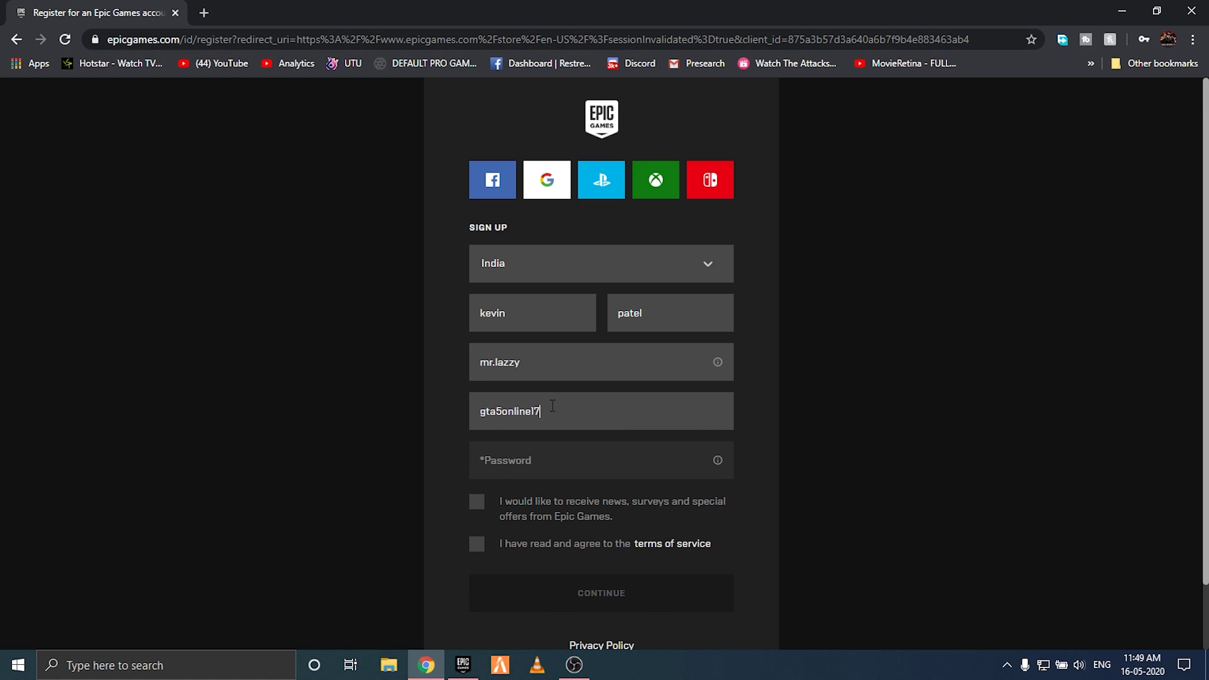
pyautogui.press('Tab')
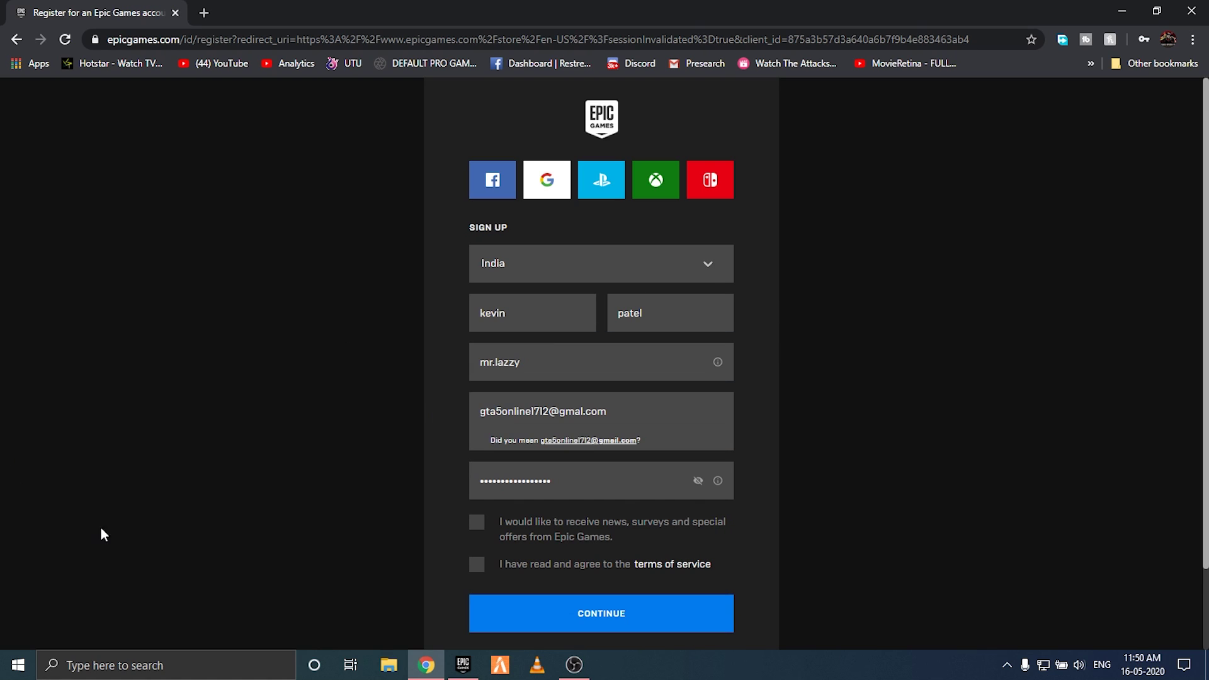
pyautogui.click(477, 524)
pyautogui.click(480, 567)
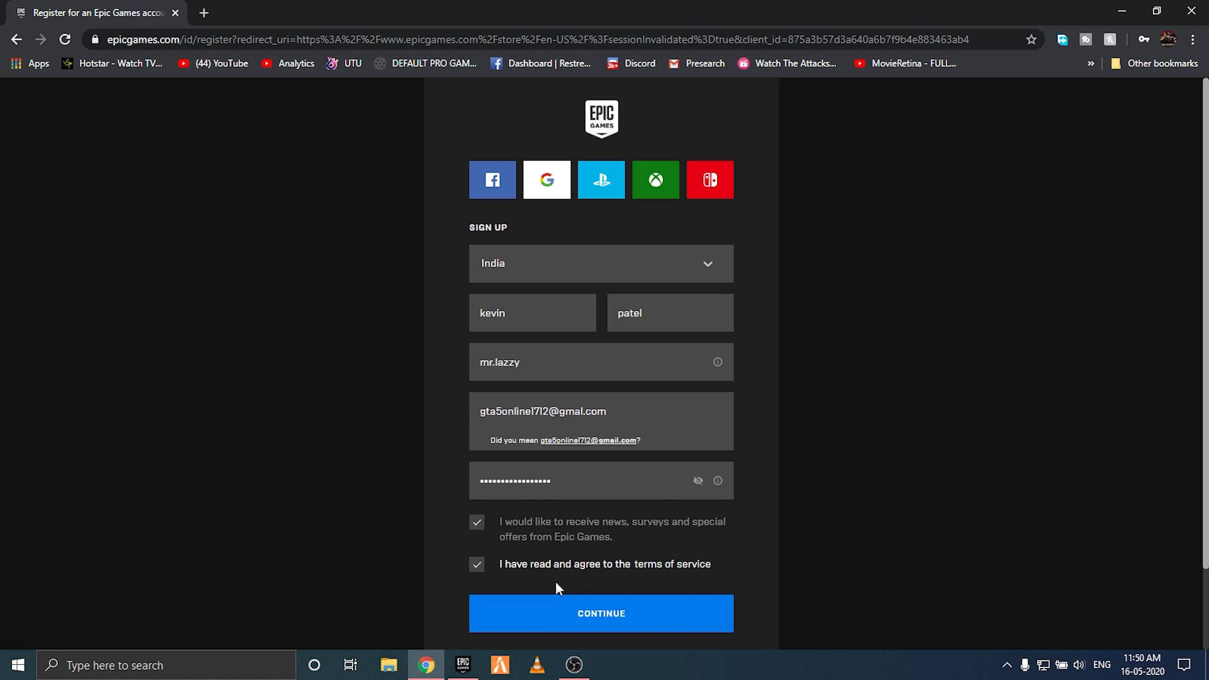
pyautogui.click(573, 615)
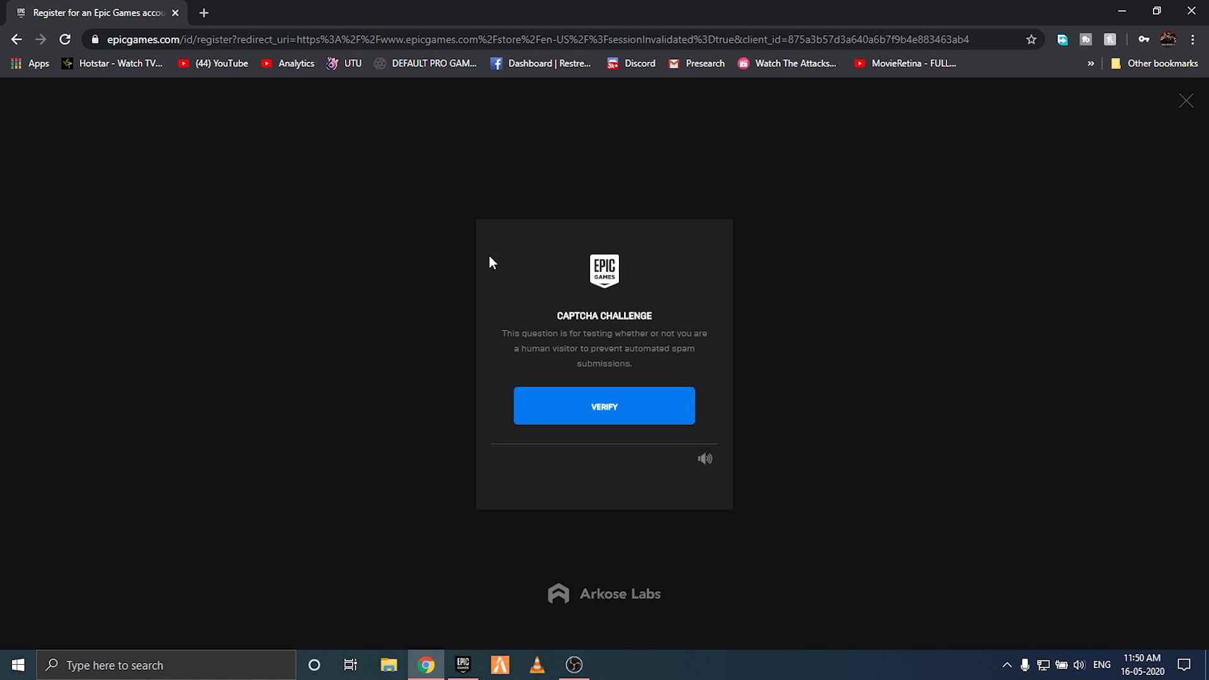
# Step: Start the captcha and submit the lion rotated upright
pyautogui.click(571, 419)
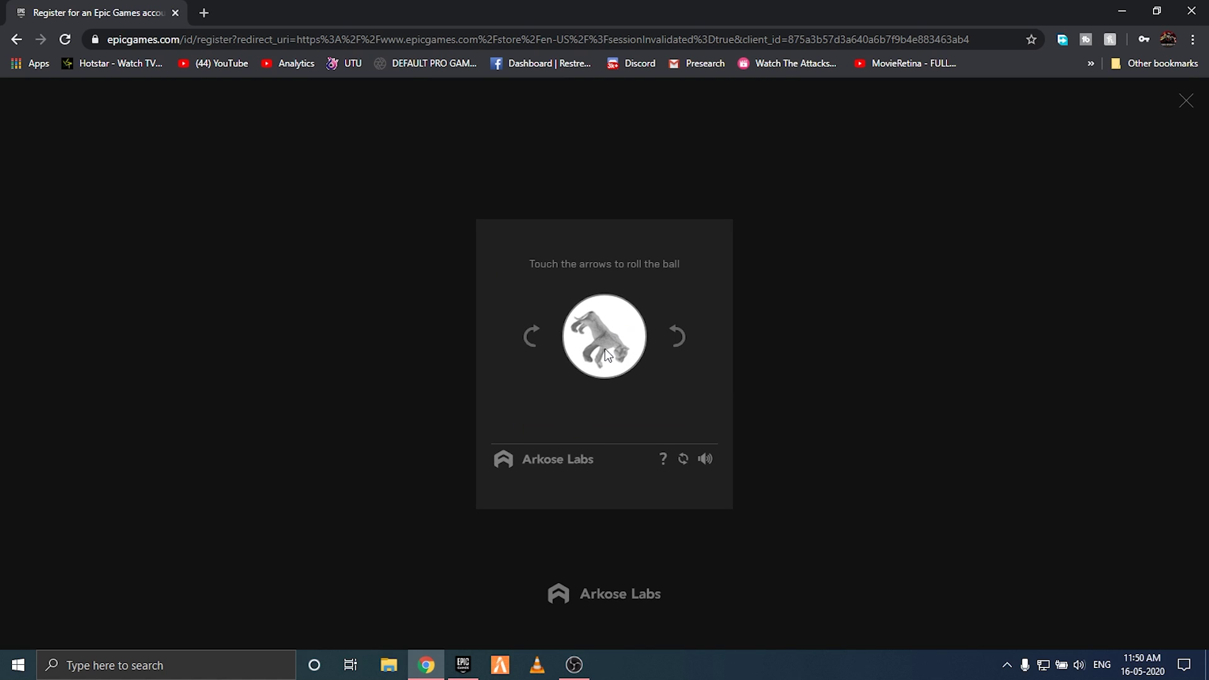
pyautogui.click(523, 344)
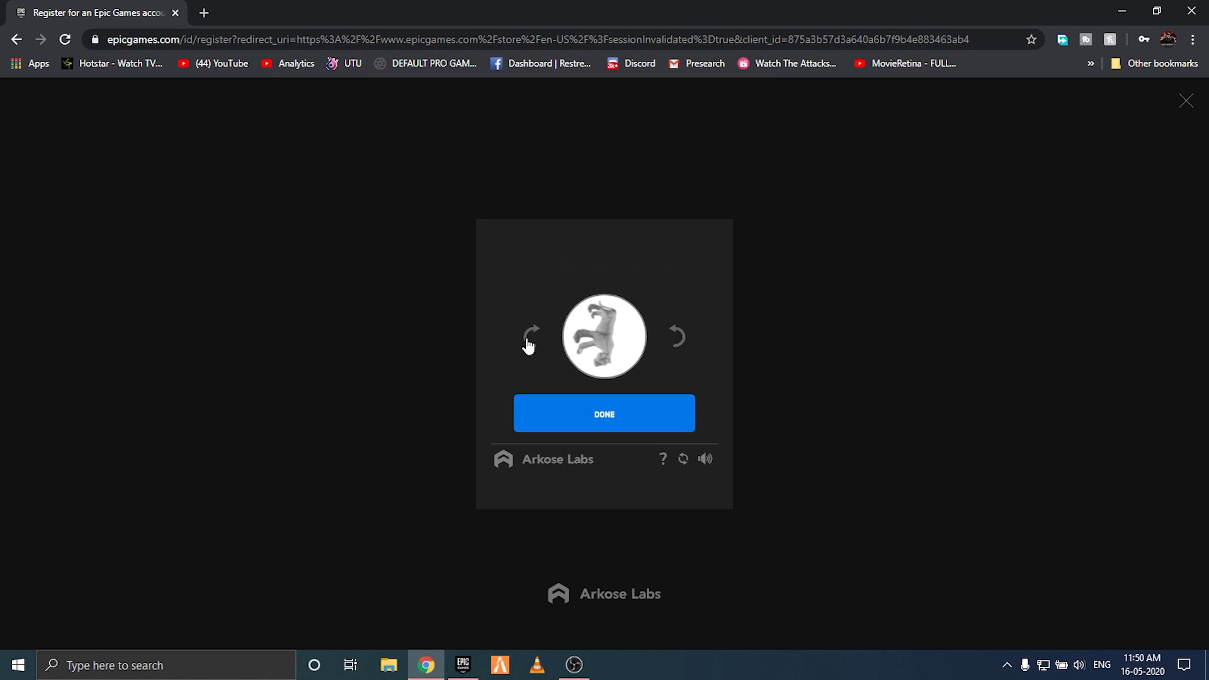
pyautogui.click(679, 340)
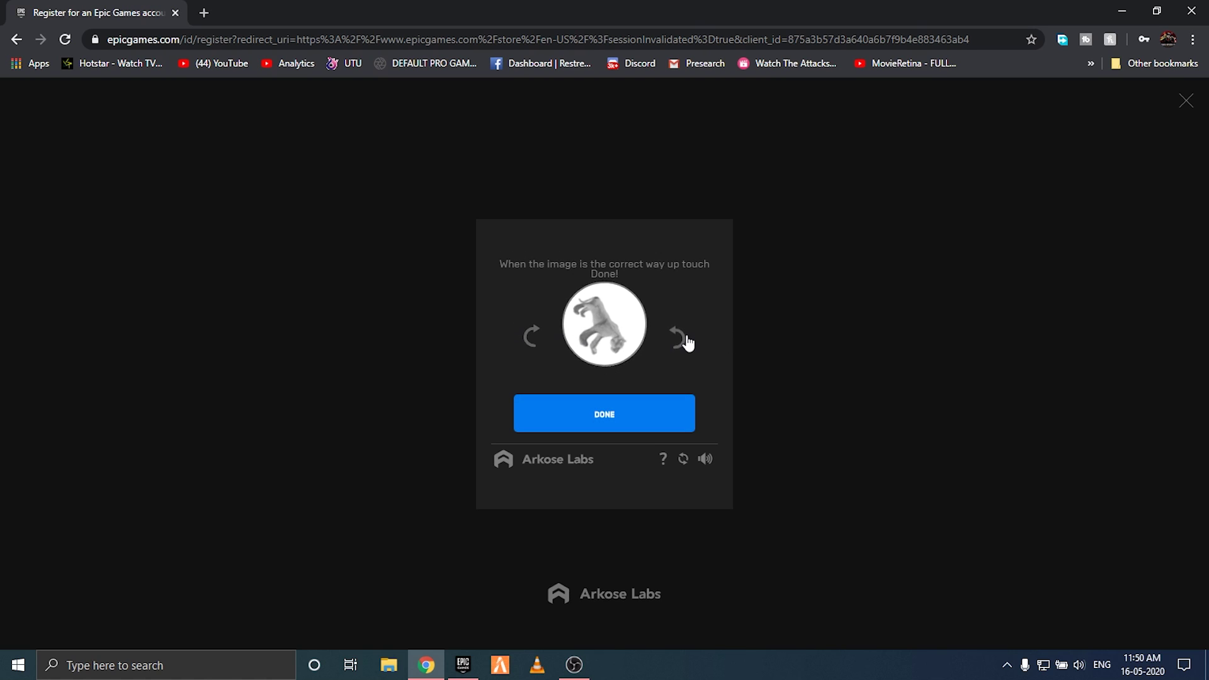
pyautogui.click(606, 417)
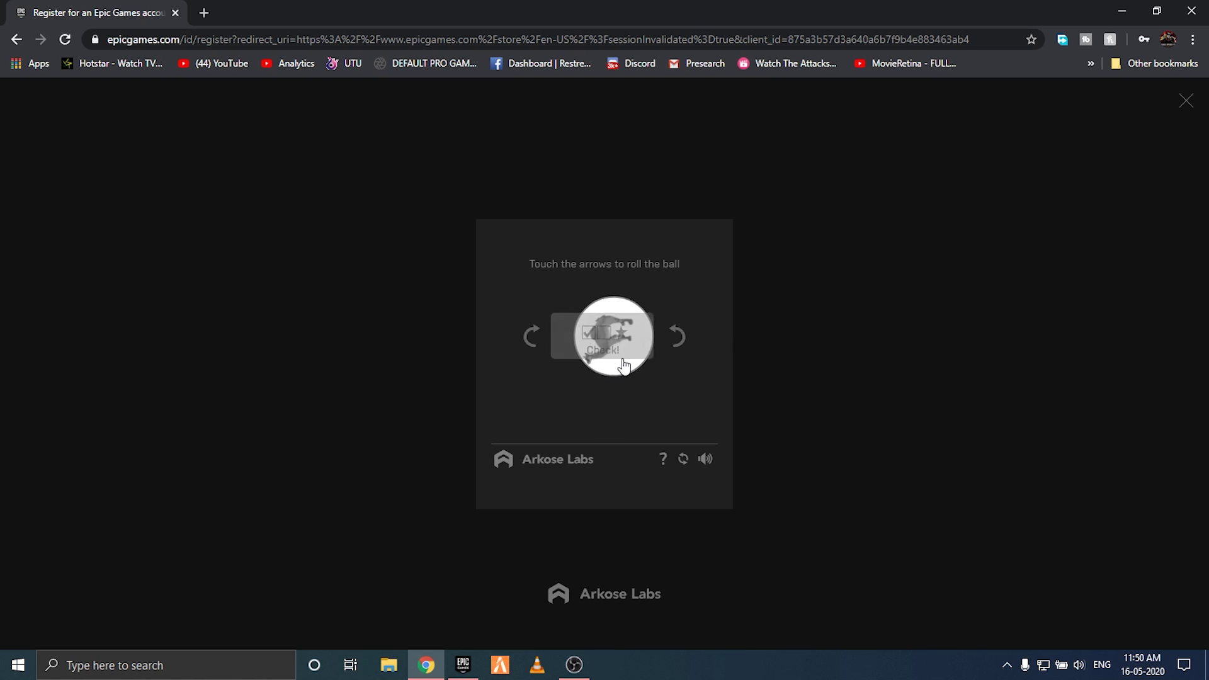
# Step: Rotate the camel picture upright and submit it to pass the captcha
pyautogui.click(678, 340)
pyautogui.click(529, 339)
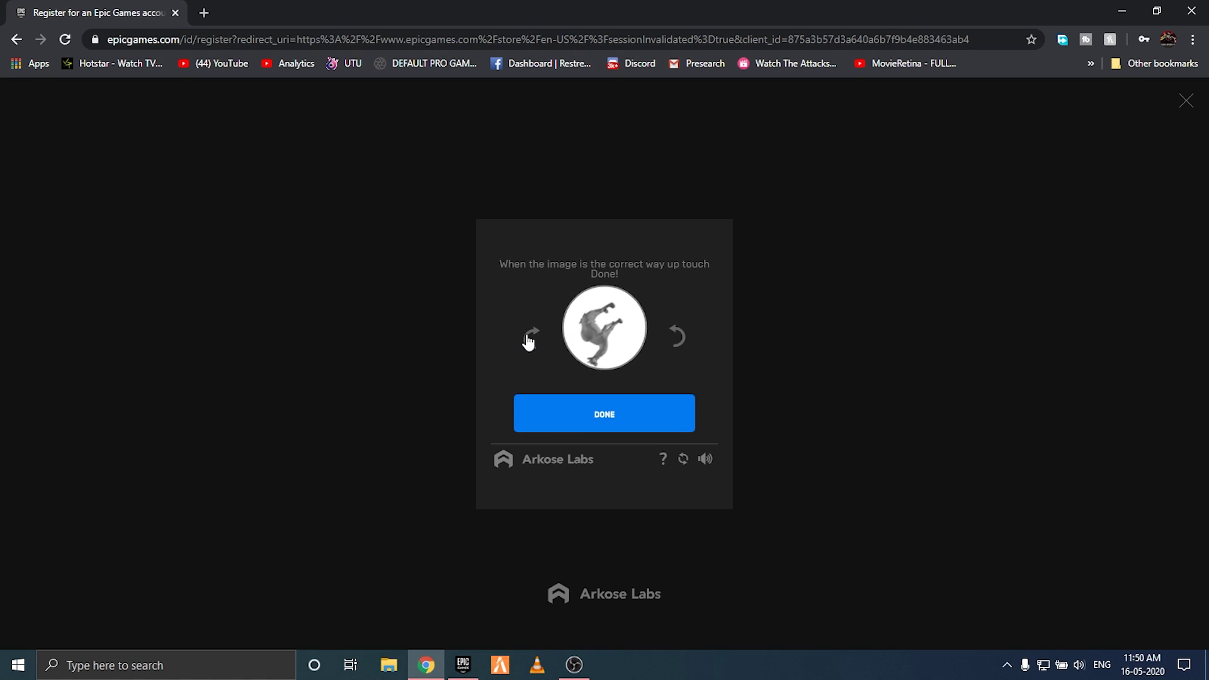
pyautogui.click(528, 339)
pyautogui.click(528, 339)
pyautogui.click(678, 339)
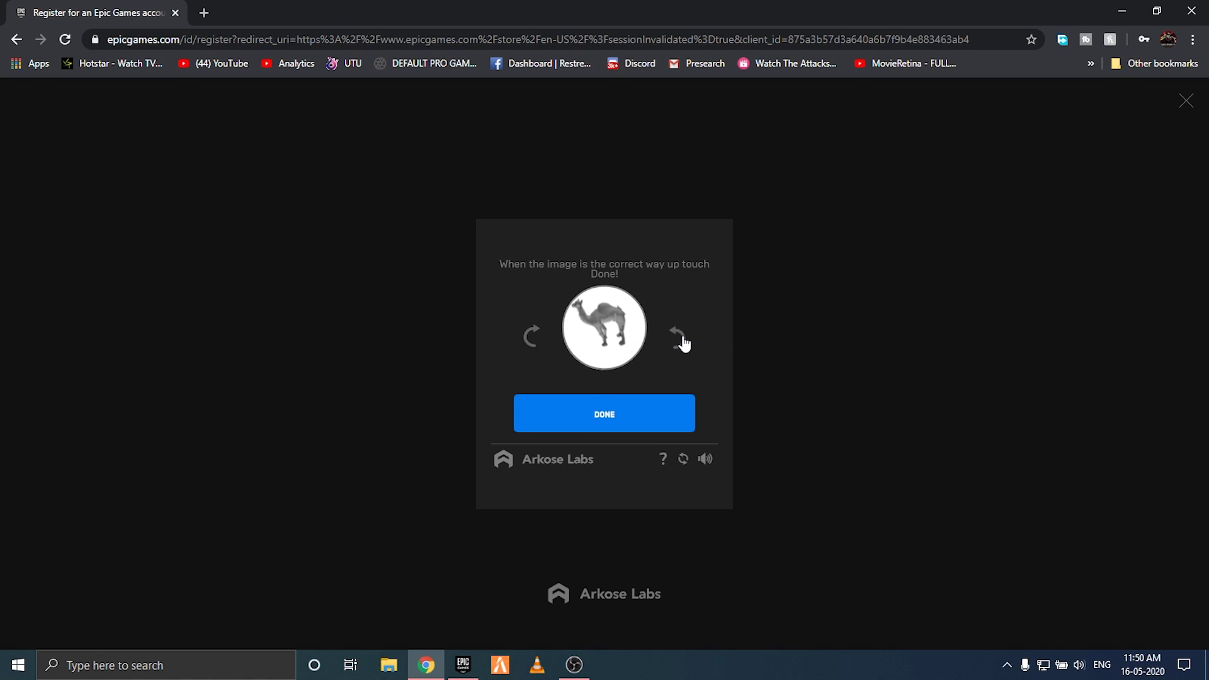
pyautogui.click(532, 340)
pyautogui.click(606, 413)
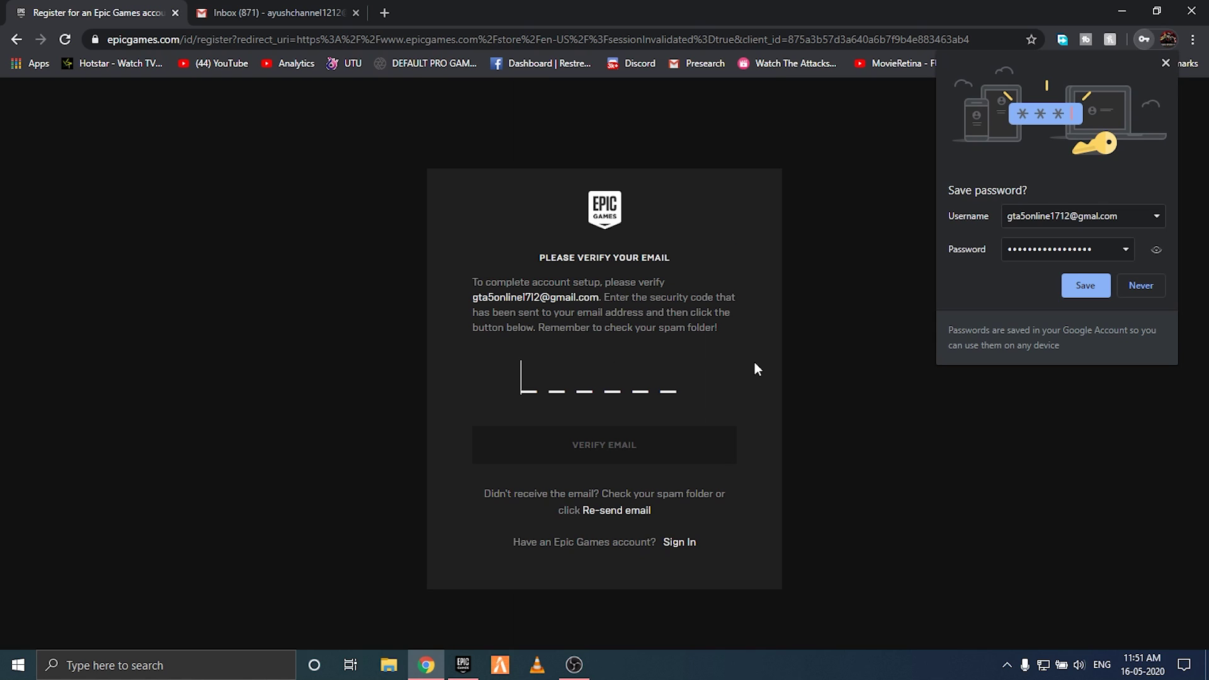
# Step: Save the new password, switch Gmail to the new account's mailbox, and close the old inbox
pyautogui.click(1074, 290)
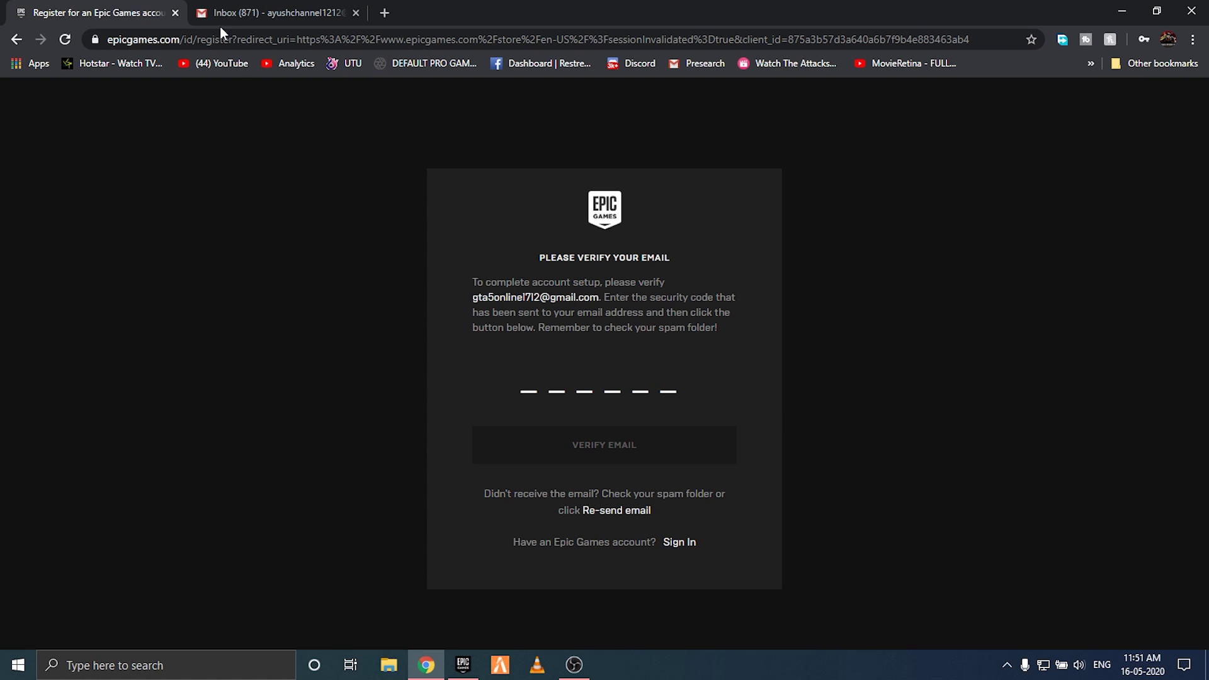
pyautogui.click(245, 17)
pyautogui.click(1178, 107)
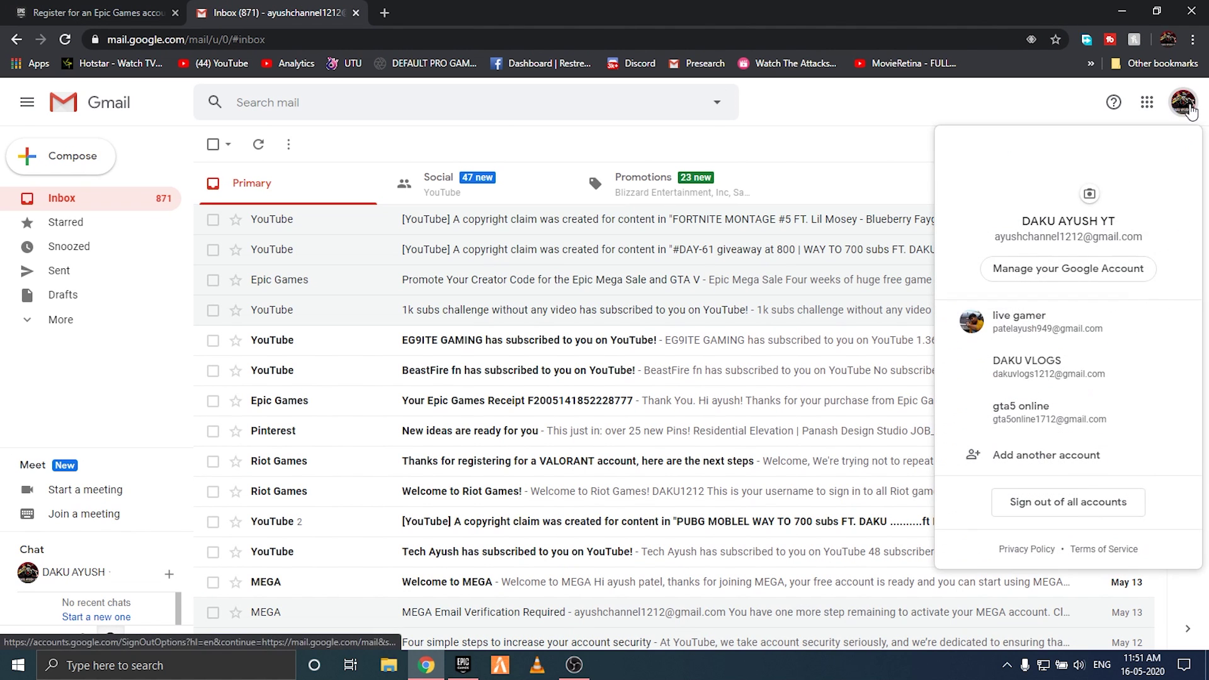
pyautogui.click(1058, 419)
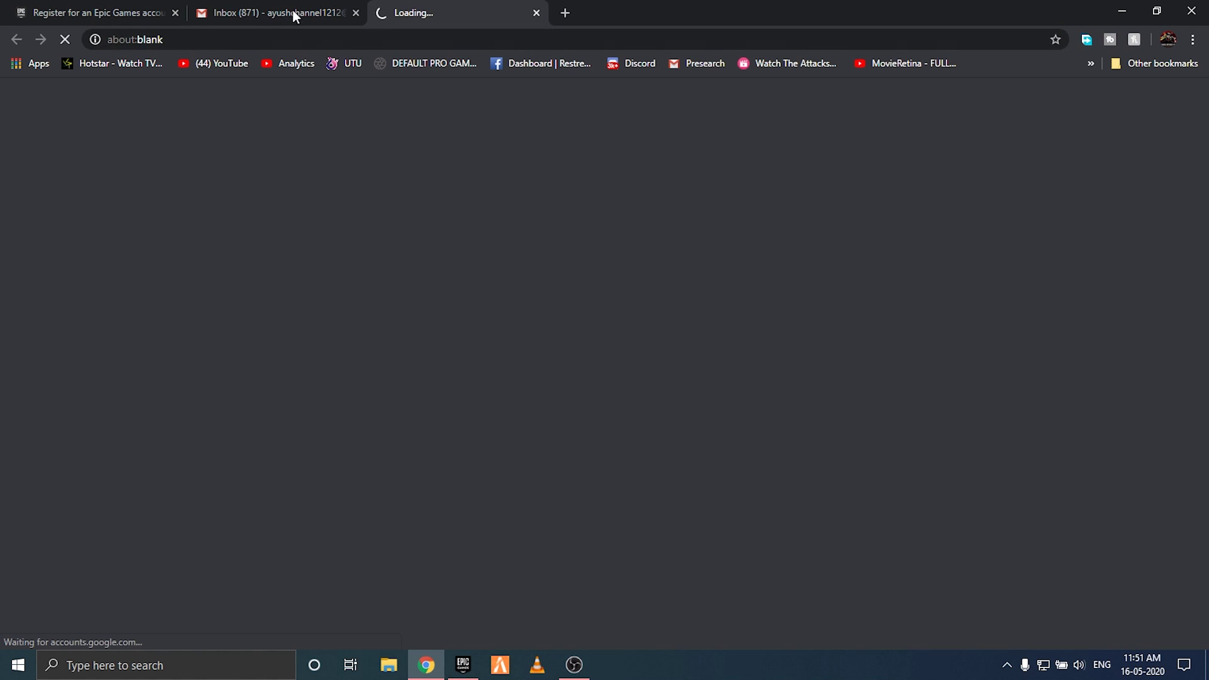
pyautogui.middleClick(291, 10)
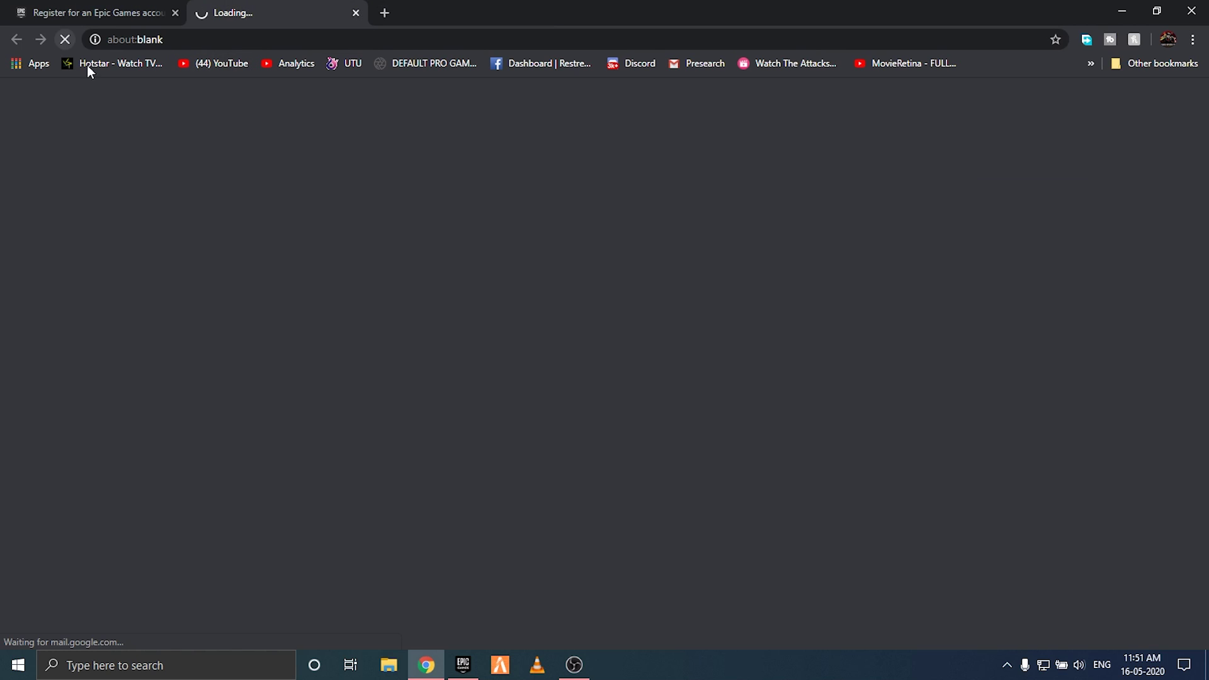
pyautogui.click(41, 6)
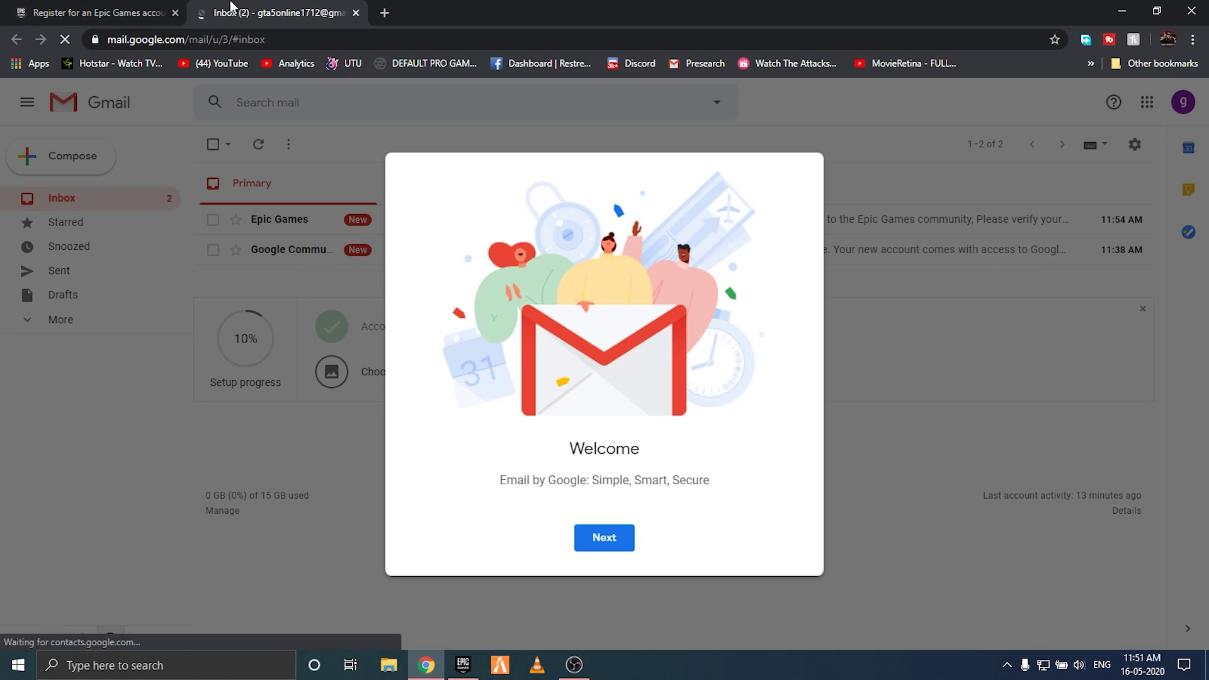
# Step: Accept Gmail's default view and read the security code in the Epic Games verification email
pyautogui.hotkey('ctrl', 'Tab')
pyautogui.click(598, 539)
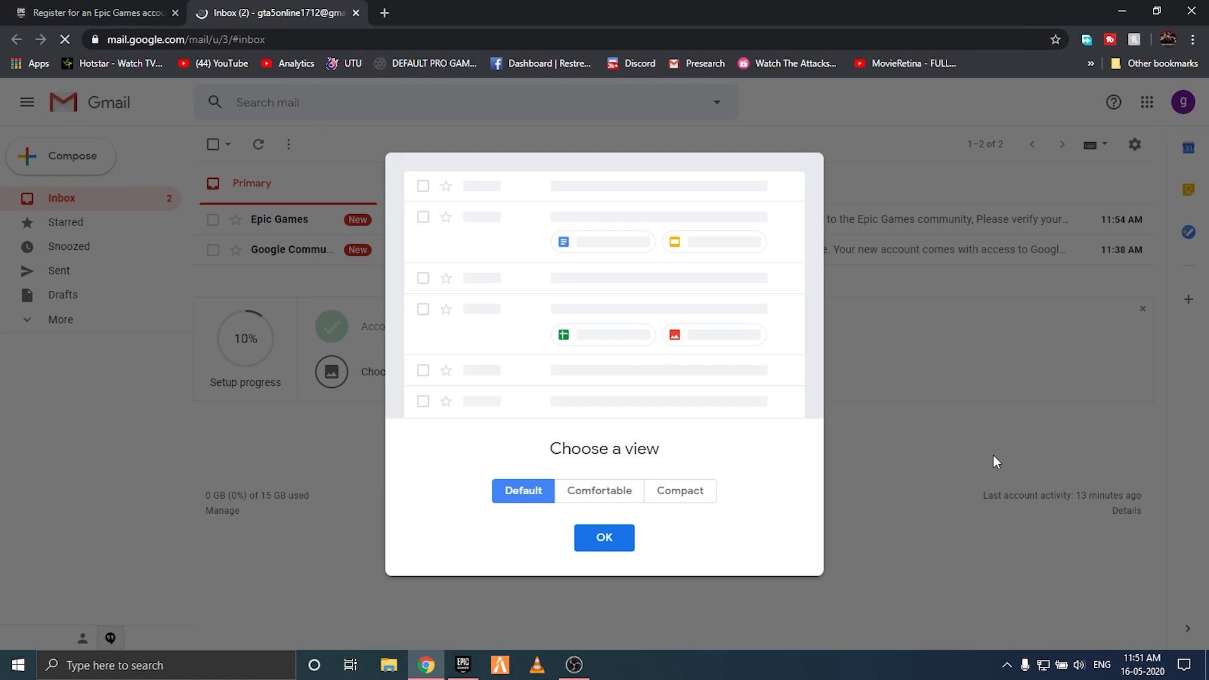
pyautogui.click(592, 535)
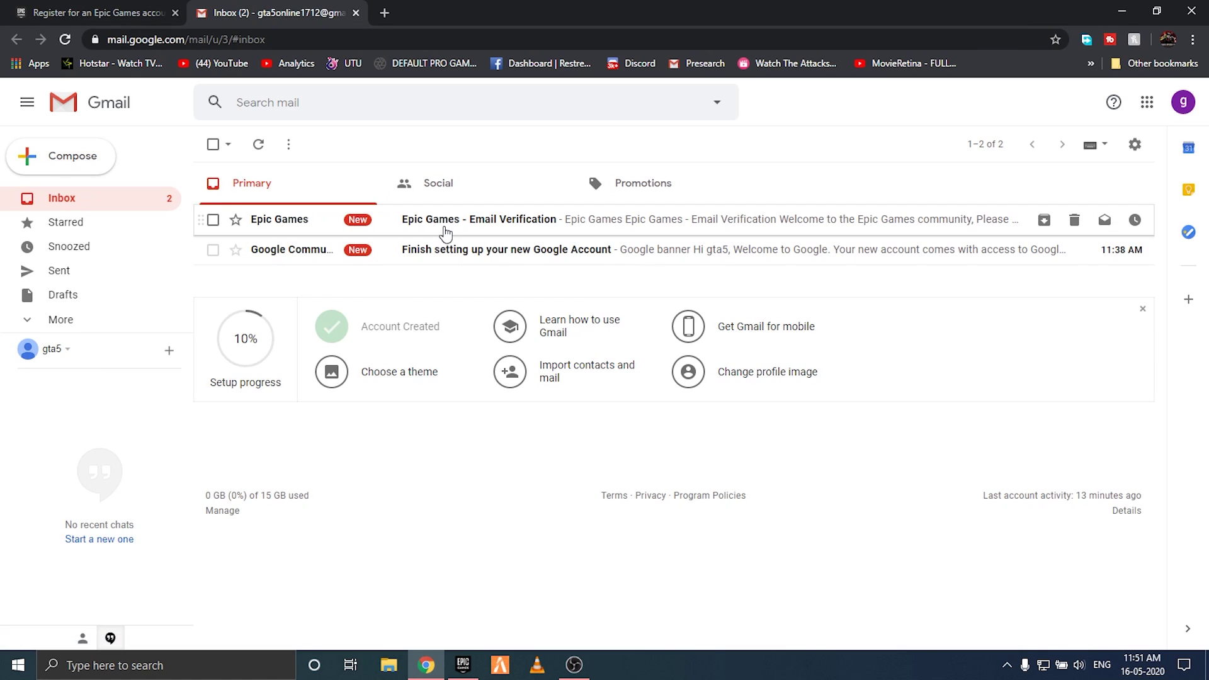
pyautogui.click(446, 232)
pyautogui.scroll(-5, 592, 457)
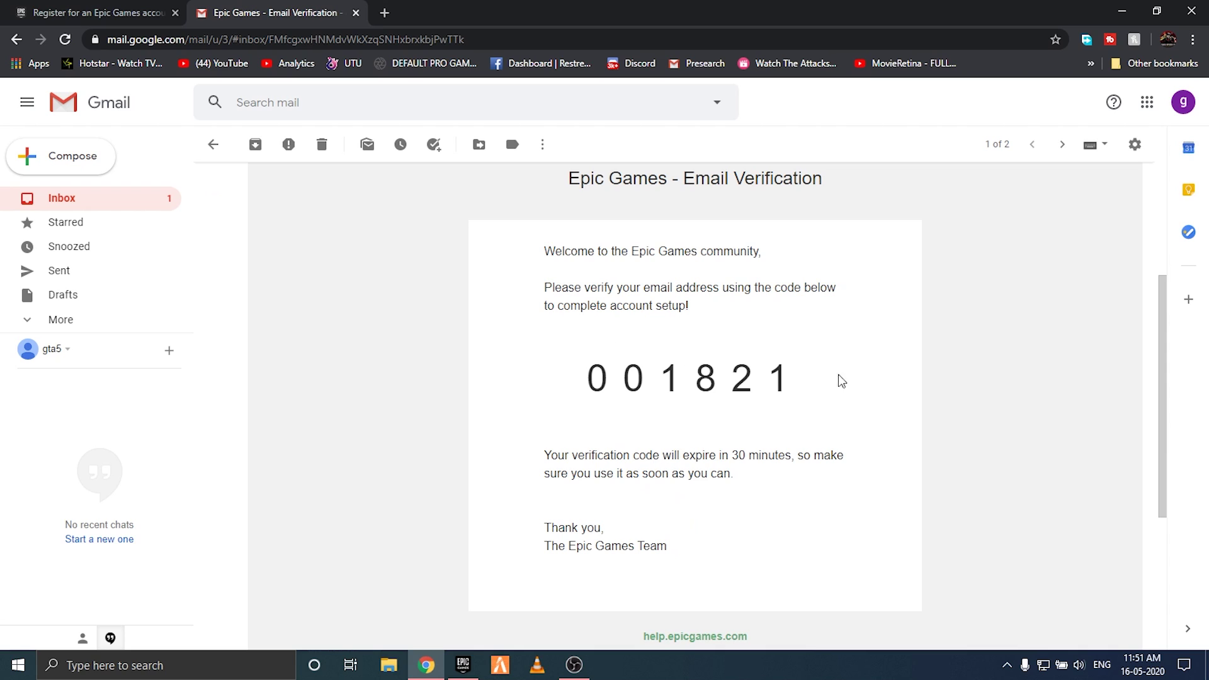
pyautogui.click(34, 9)
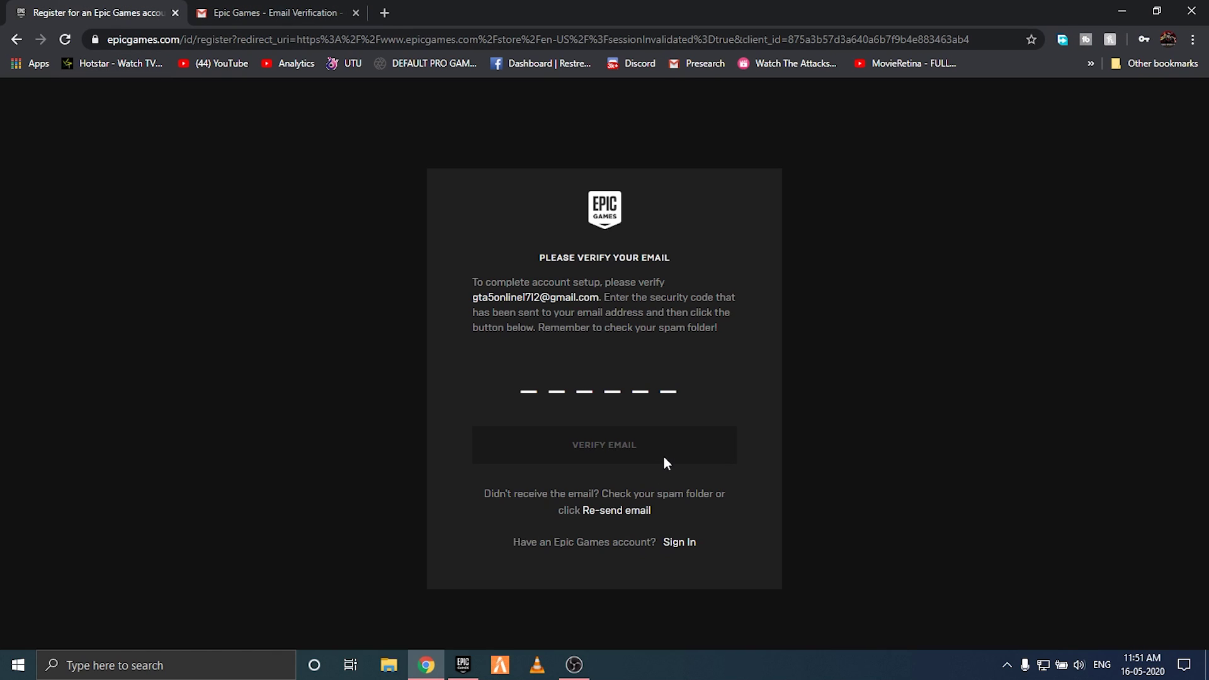
# Step: Enter the six-digit security code to verify the email, then download the Epic installer
pyautogui.click(665, 465)
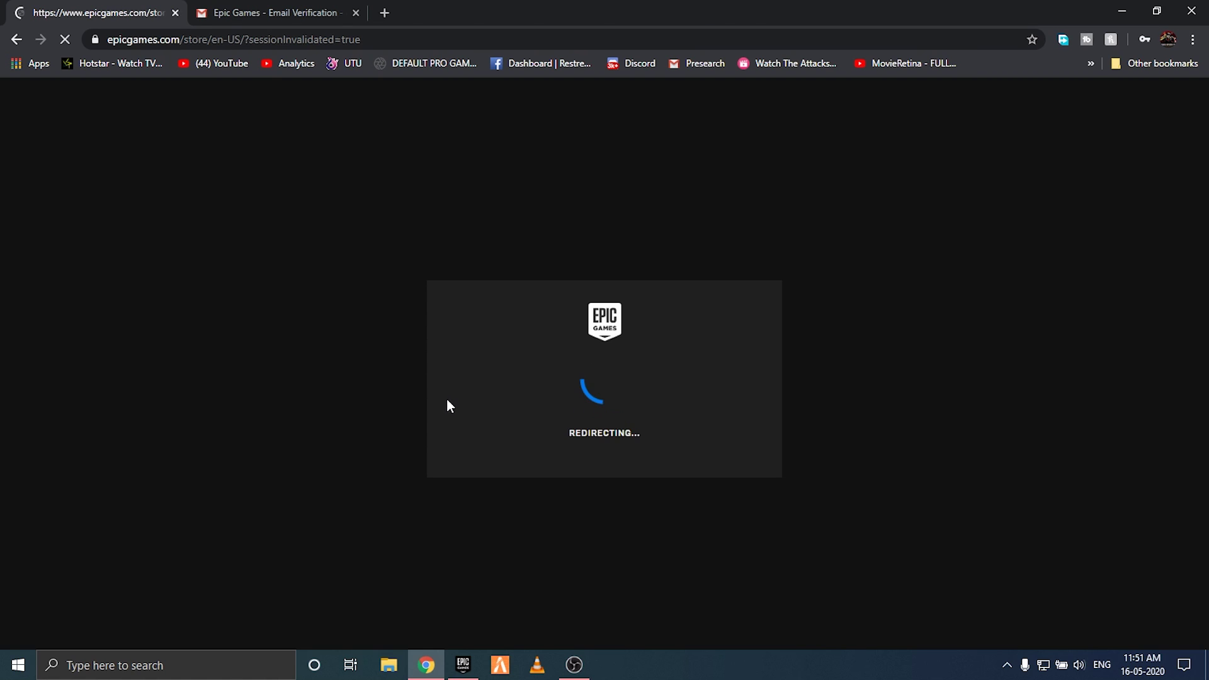
pyautogui.scroll(-3, 650, 484)
pyautogui.scroll(-15, 650, 484)
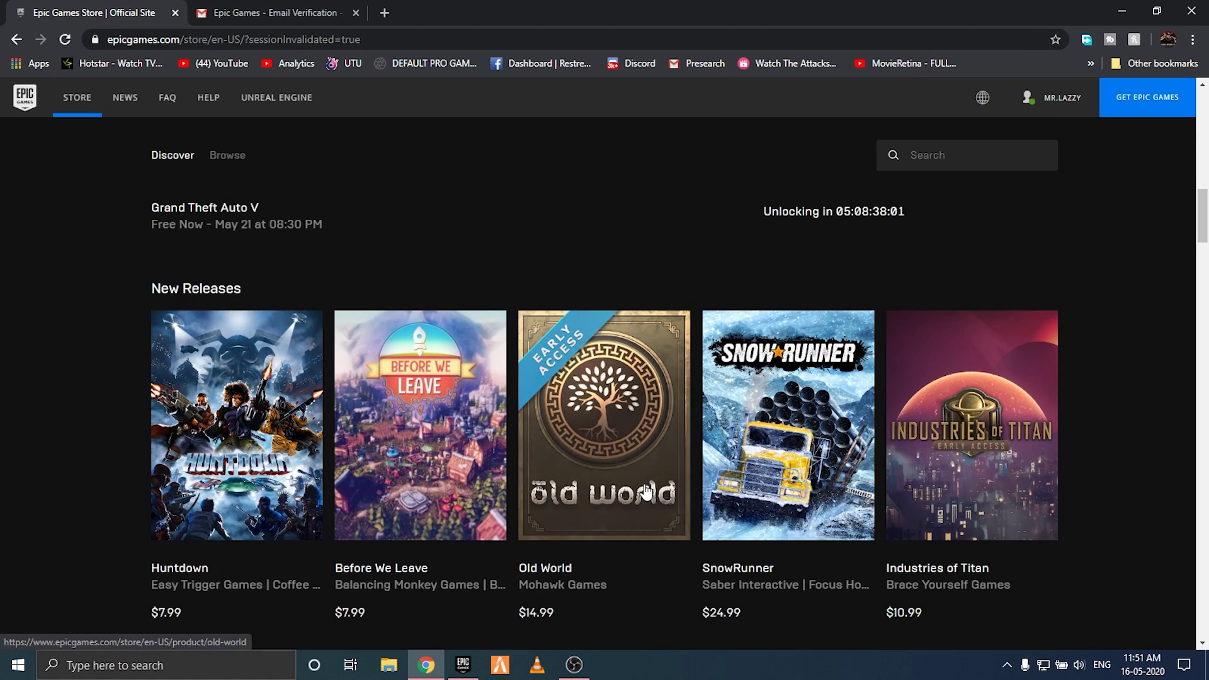
pyautogui.scroll(-7, 603, 489)
pyautogui.scroll(12, 605, 491)
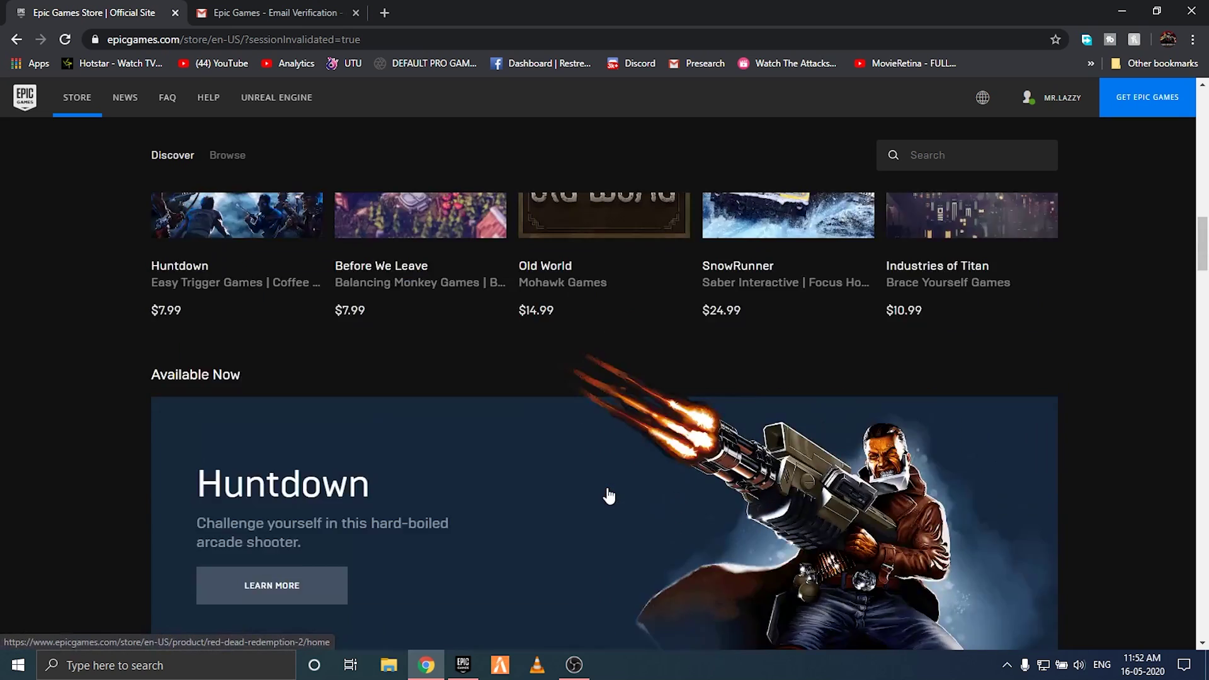
pyautogui.click(1142, 107)
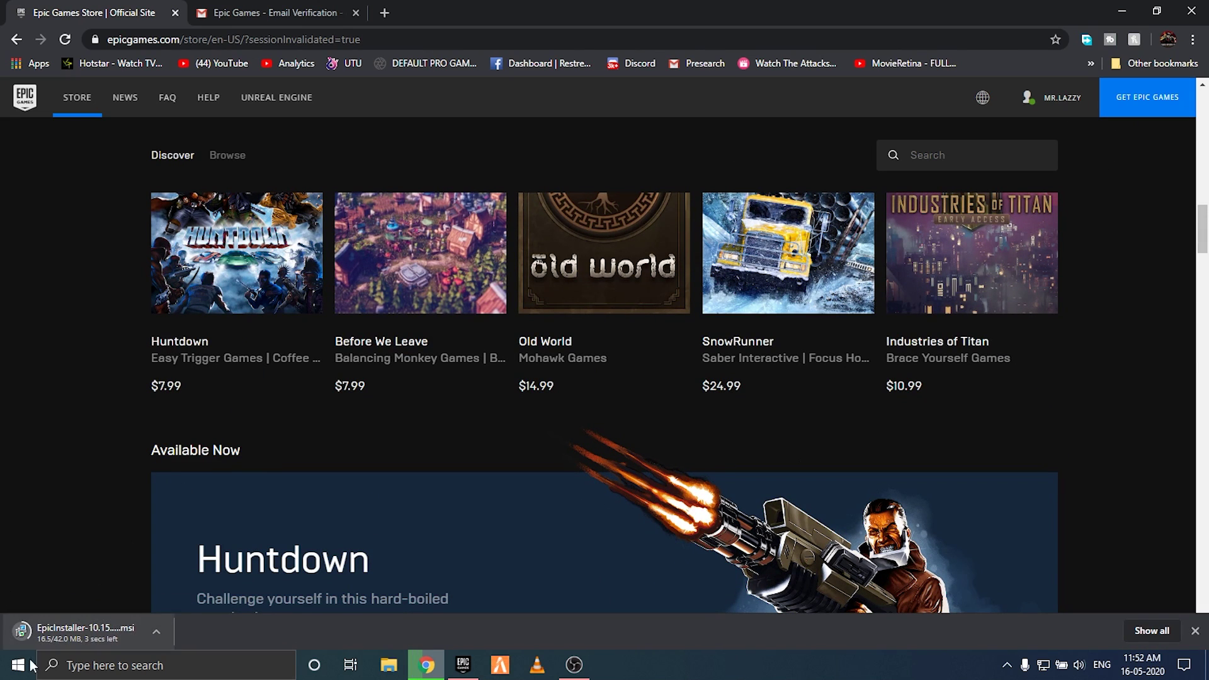
# Step: Cancel the EpicInstaller .msi download and close the email verification tab
pyautogui.click(156, 632)
pyautogui.click(180, 605)
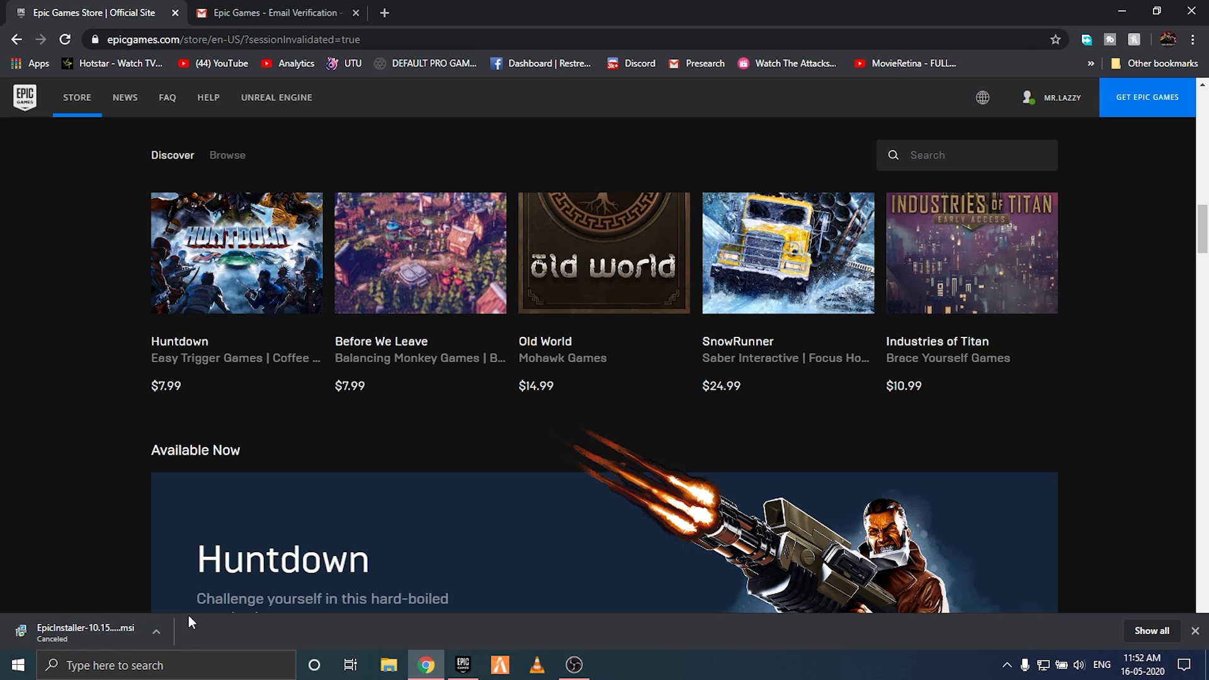
pyautogui.click(357, 13)
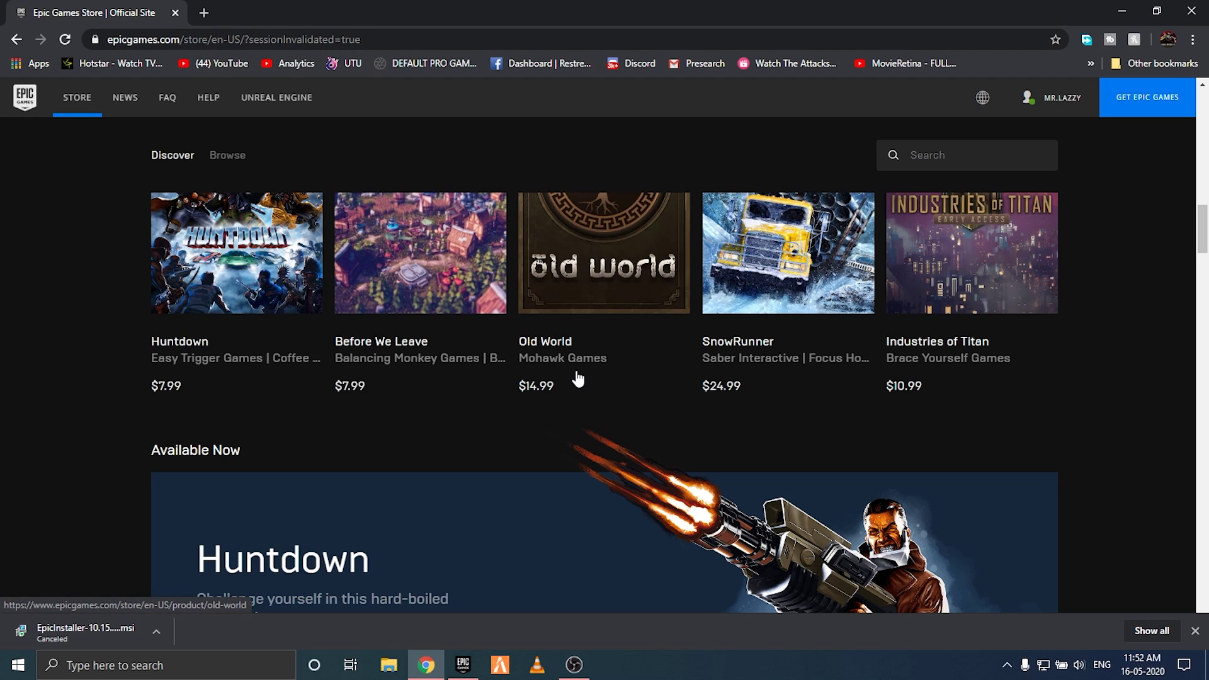
# Step: Scroll the store page to the Free Games row showing Grand Theft Auto V
pyautogui.scroll(15, 598, 403)
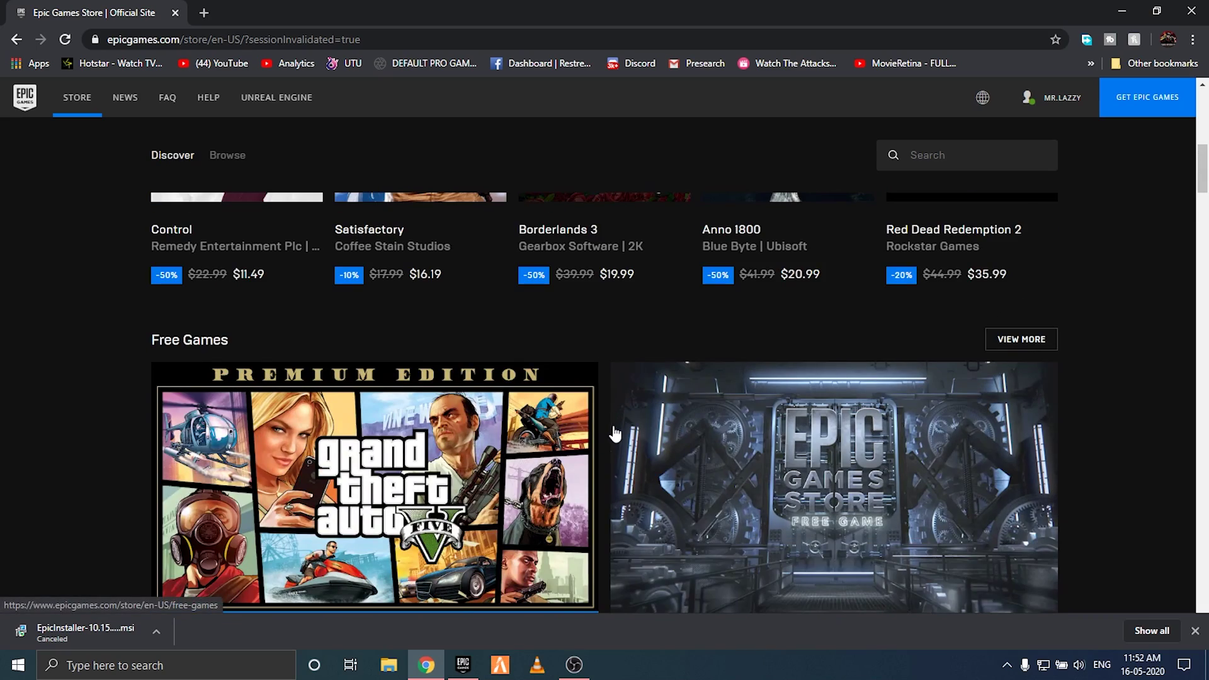
pyautogui.scroll(5, 615, 433)
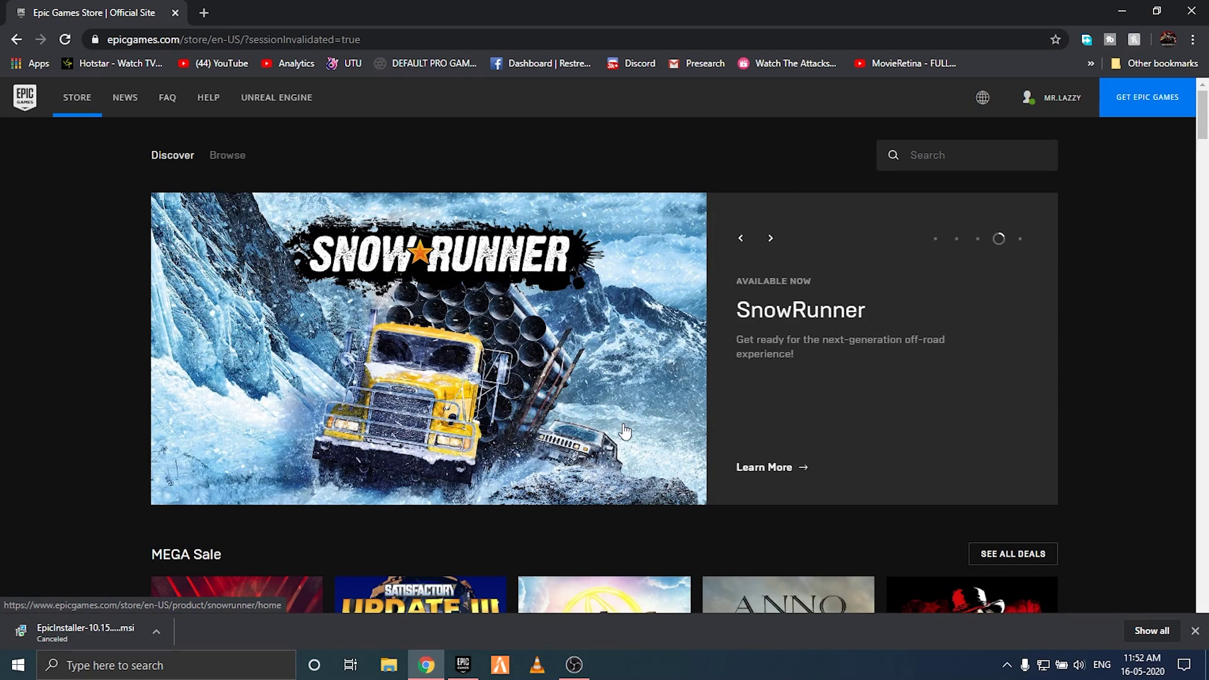
pyautogui.scroll(-6, 619, 435)
pyautogui.scroll(-7, 619, 435)
pyautogui.scroll(3, 640, 449)
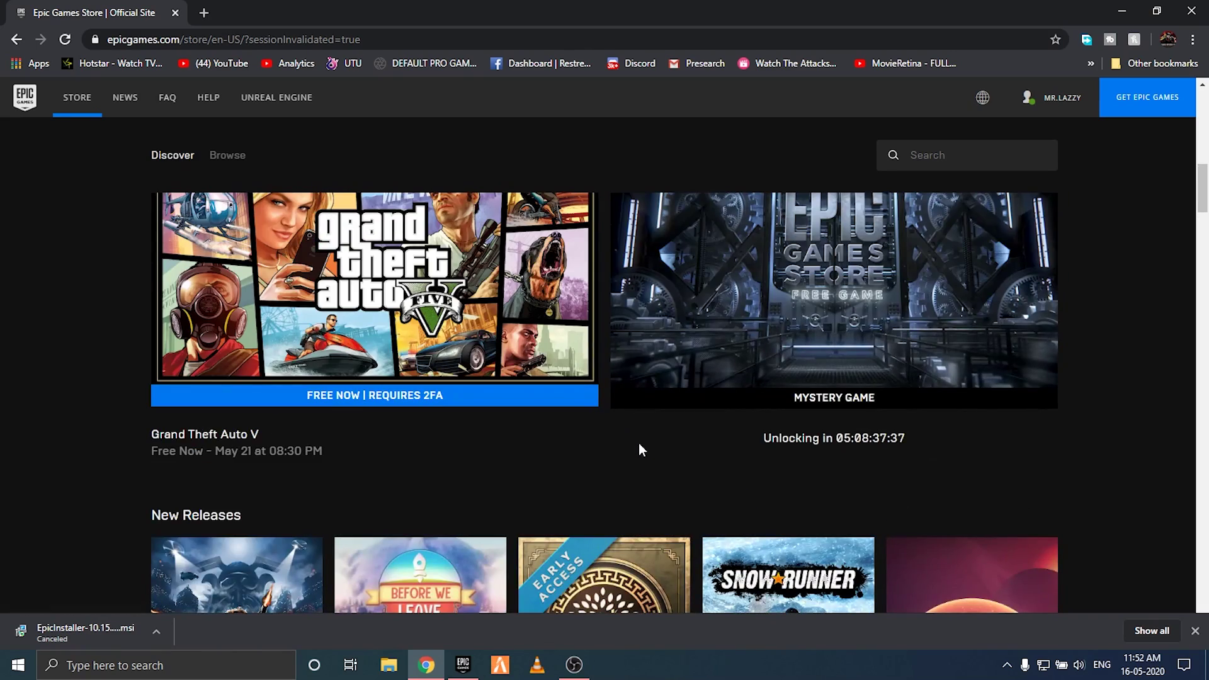
pyautogui.scroll(1, 666, 494)
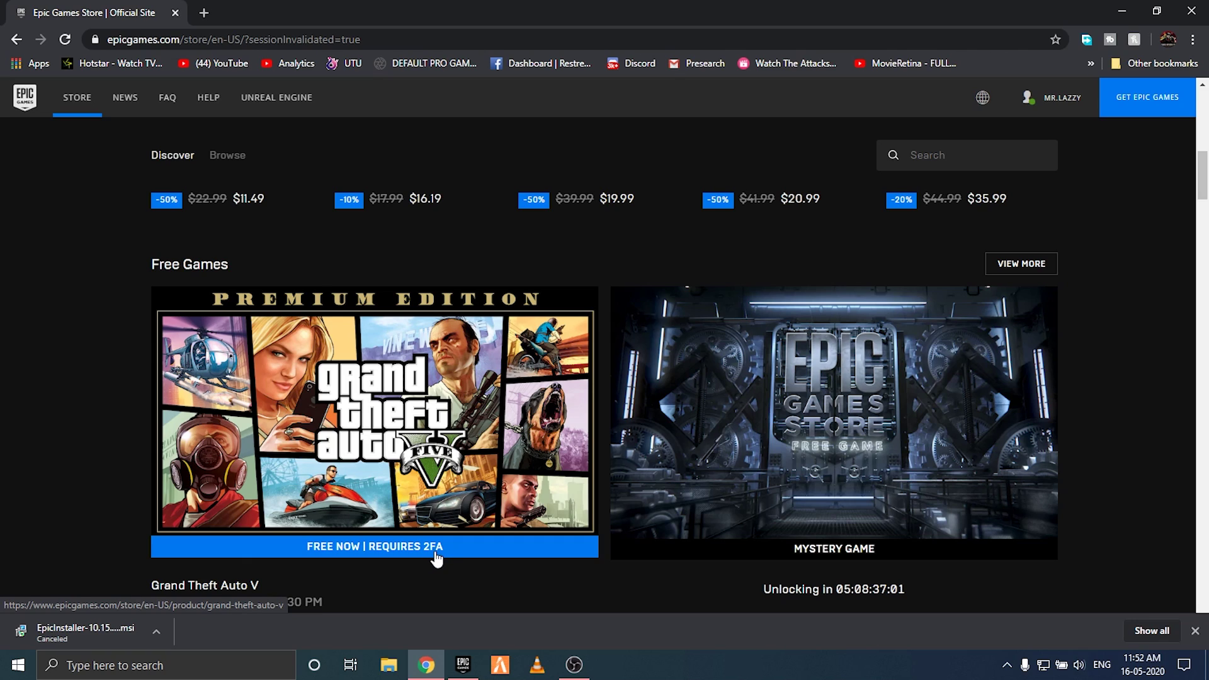
# Step: Open the Grand Theft Auto V: Premium Edition page and confirm it is free instead of $24.99
pyautogui.click(437, 557)
pyautogui.moveTo(441, 444); pyautogui.dragTo(707, 444)
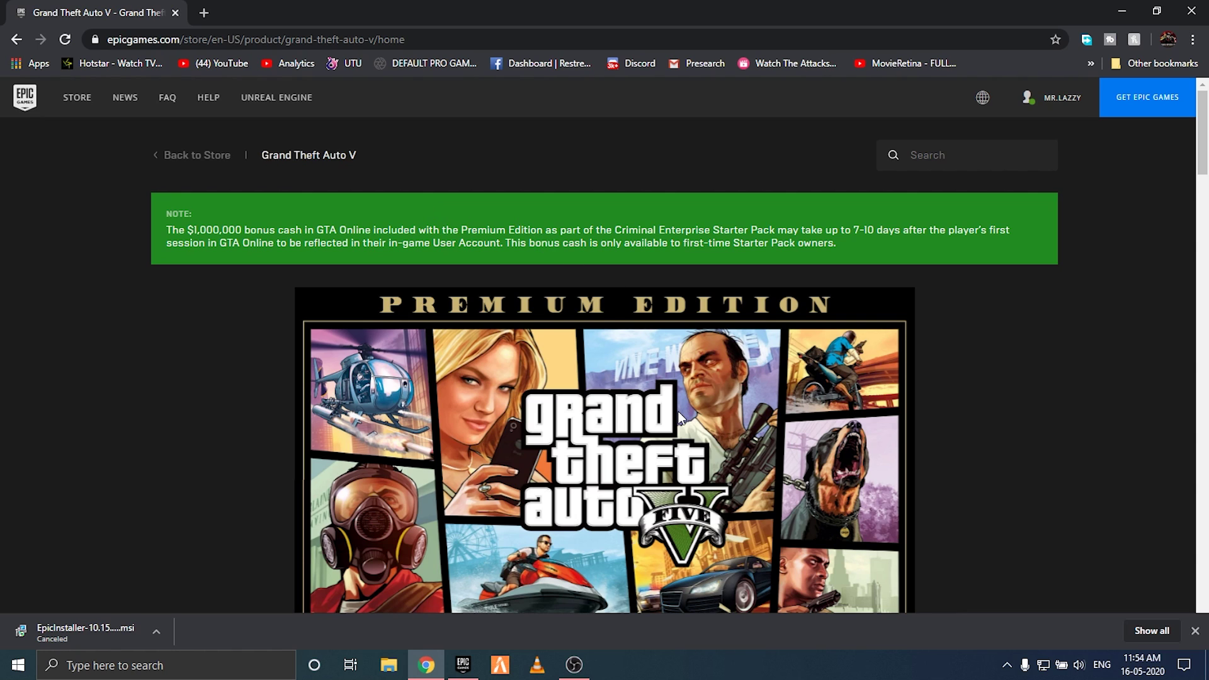
pyautogui.scroll(-2, 720, 411)
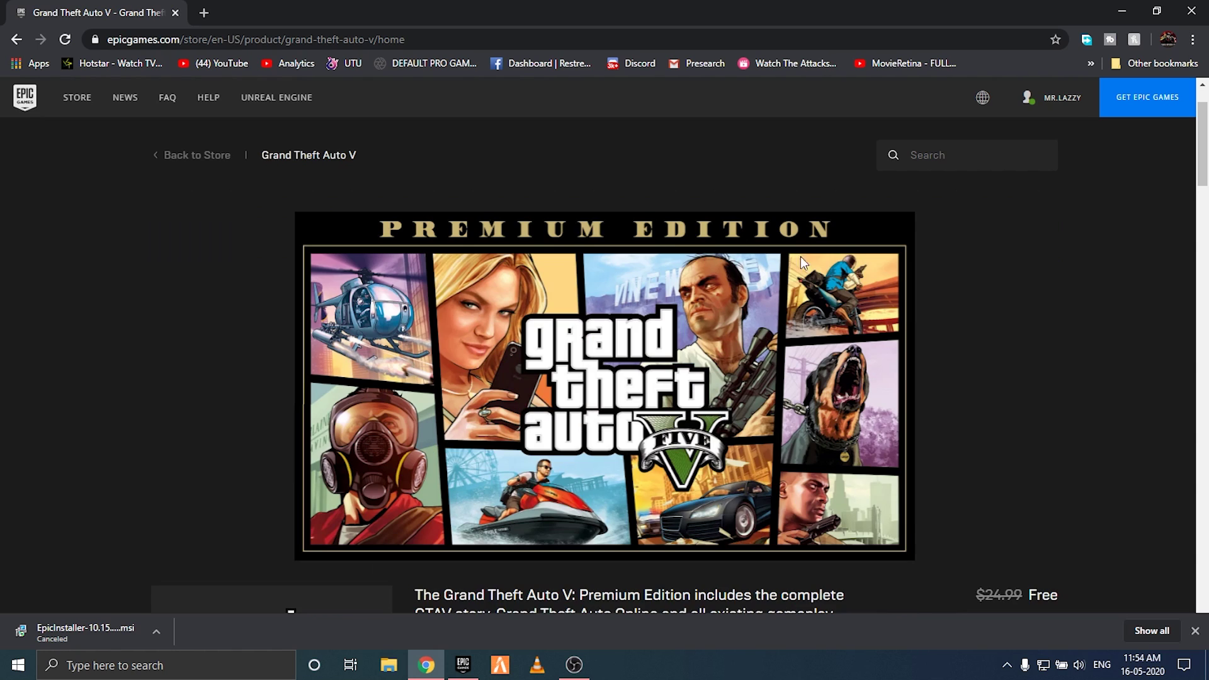
pyautogui.scroll(2, 800, 255)
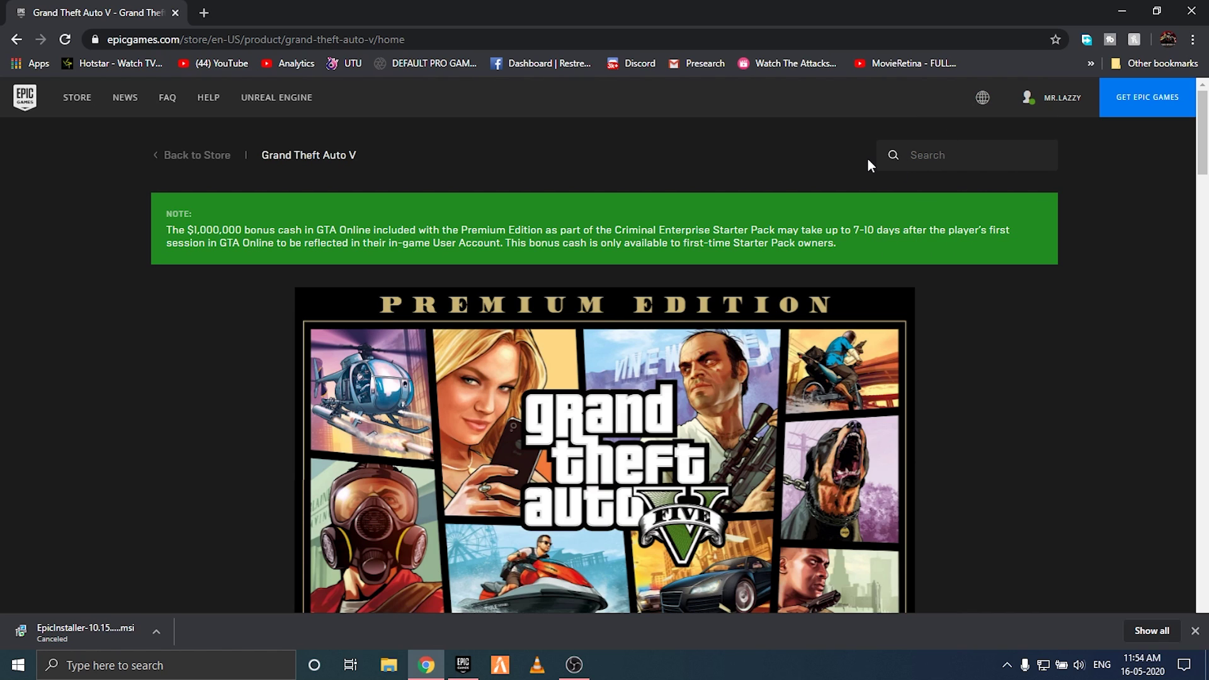
pyautogui.scroll(-3, 849, 250)
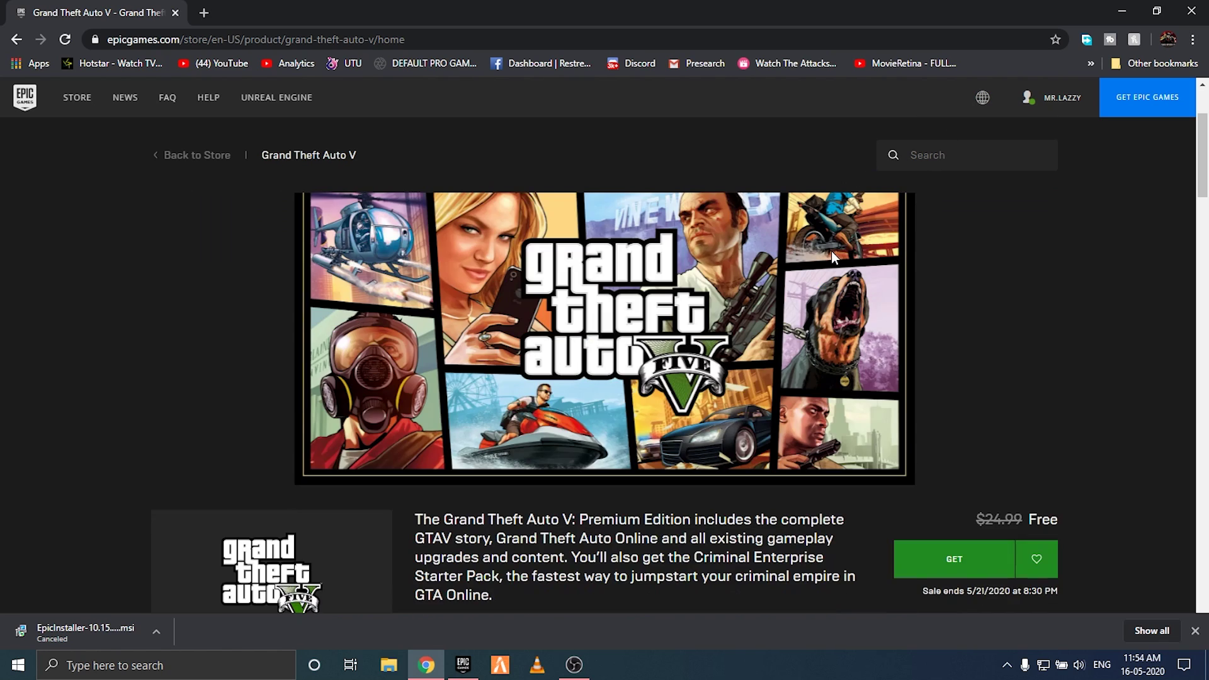
pyautogui.scroll(-1, 848, 278)
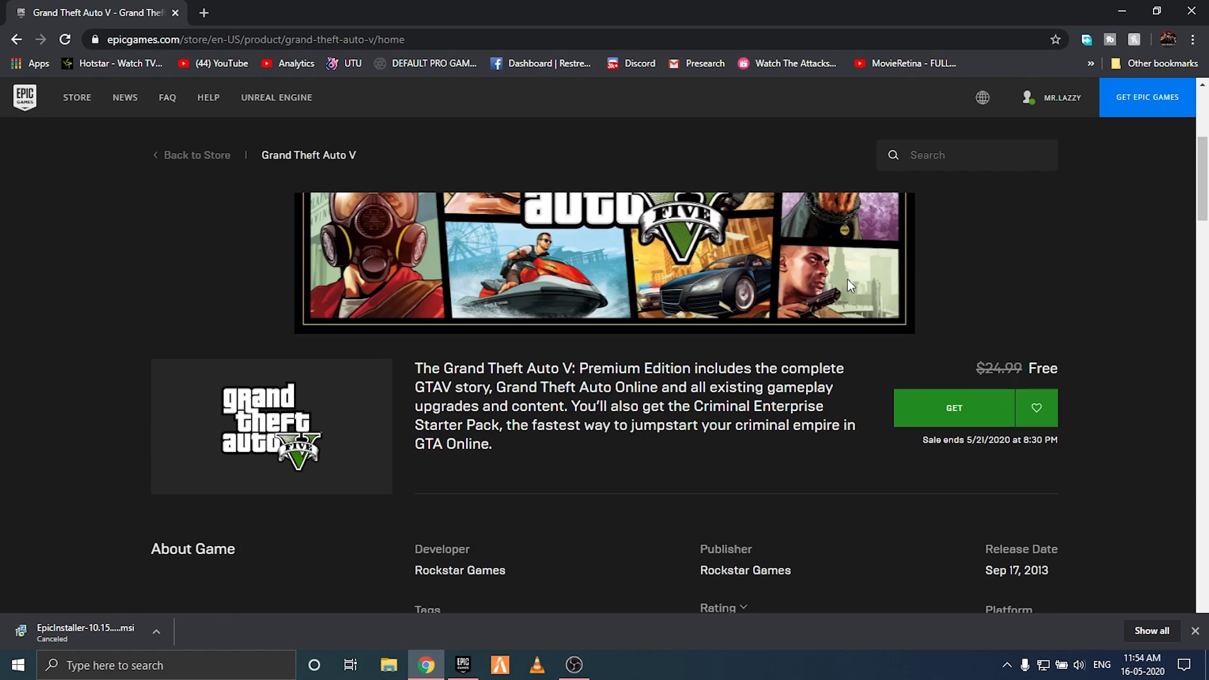
pyautogui.scroll(3, 792, 282)
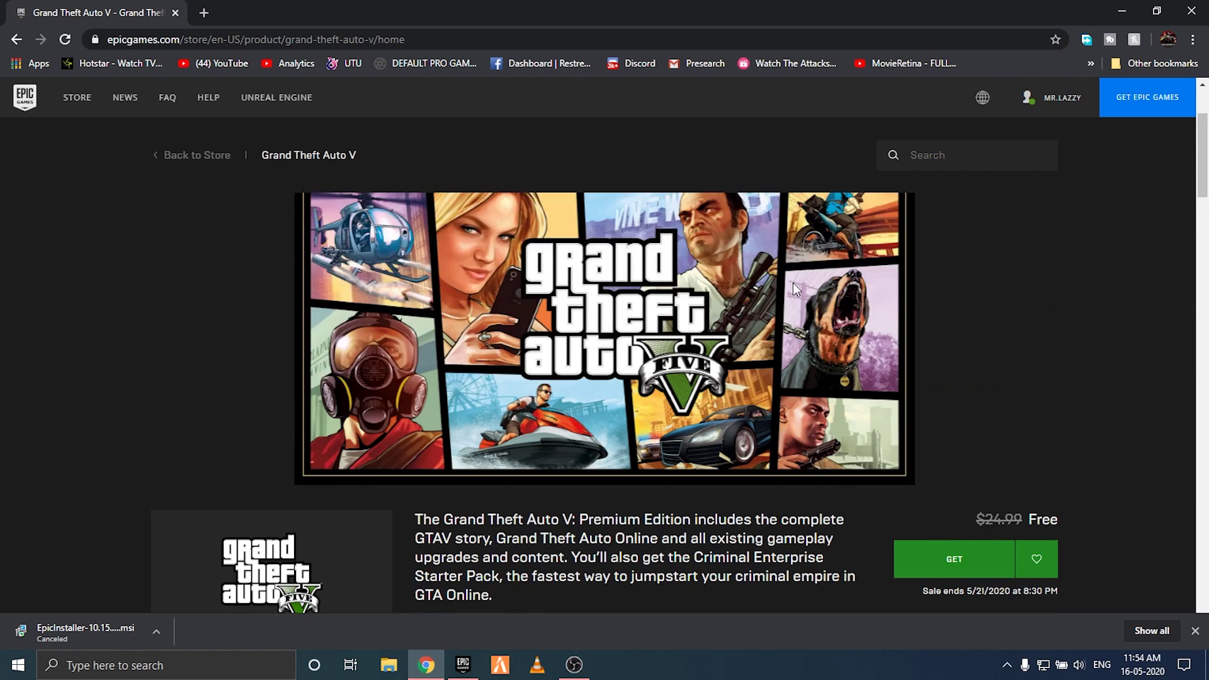
pyautogui.scroll(1, 898, 275)
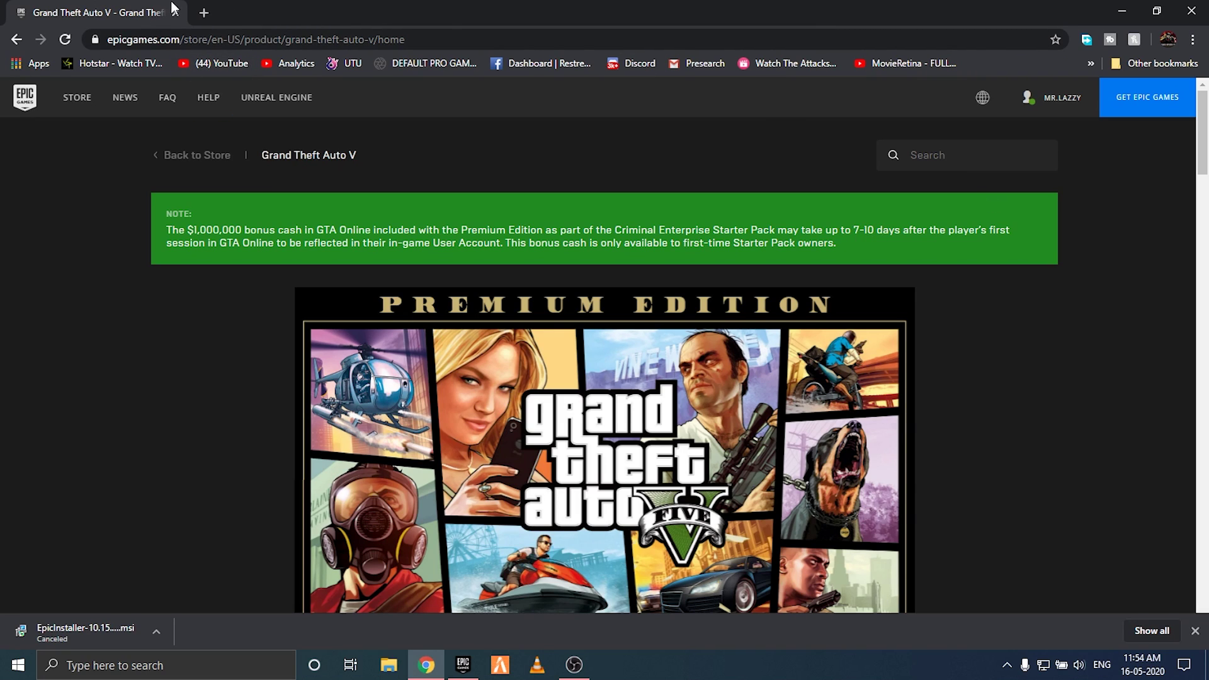
# Step: Close Chrome and bring back the Epic Games Launcher, opening its account options menu
pyautogui.click(1192, 10)
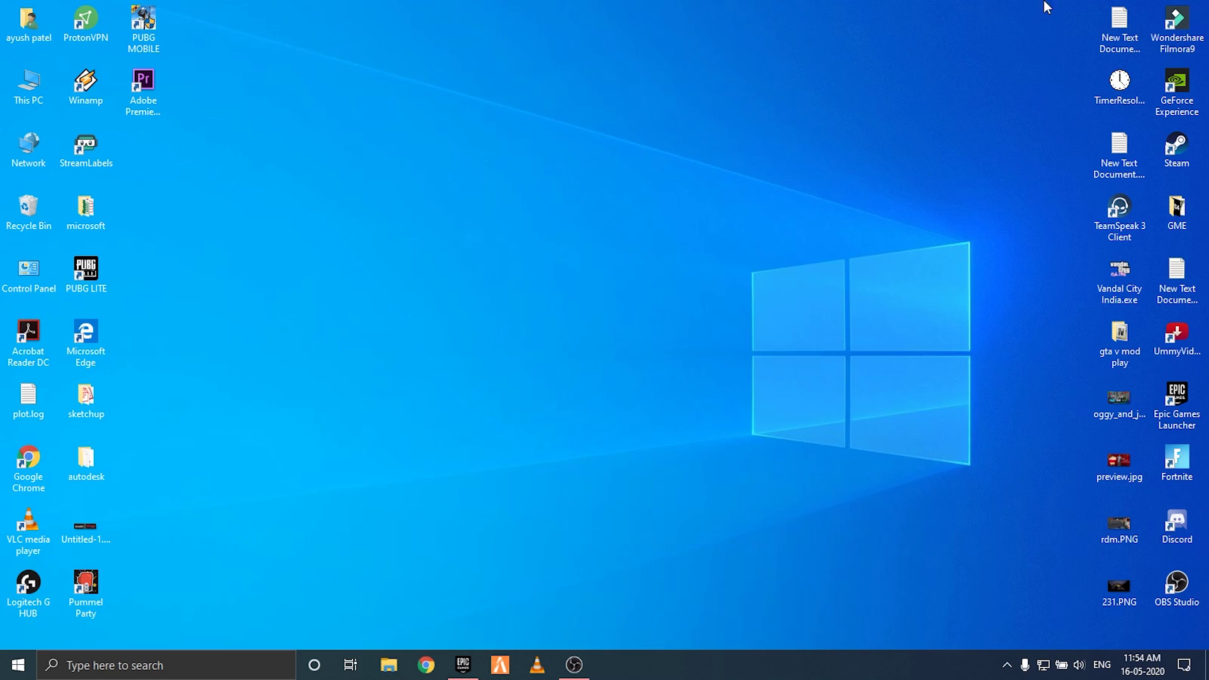
pyautogui.click(463, 665)
pyautogui.click(579, 318)
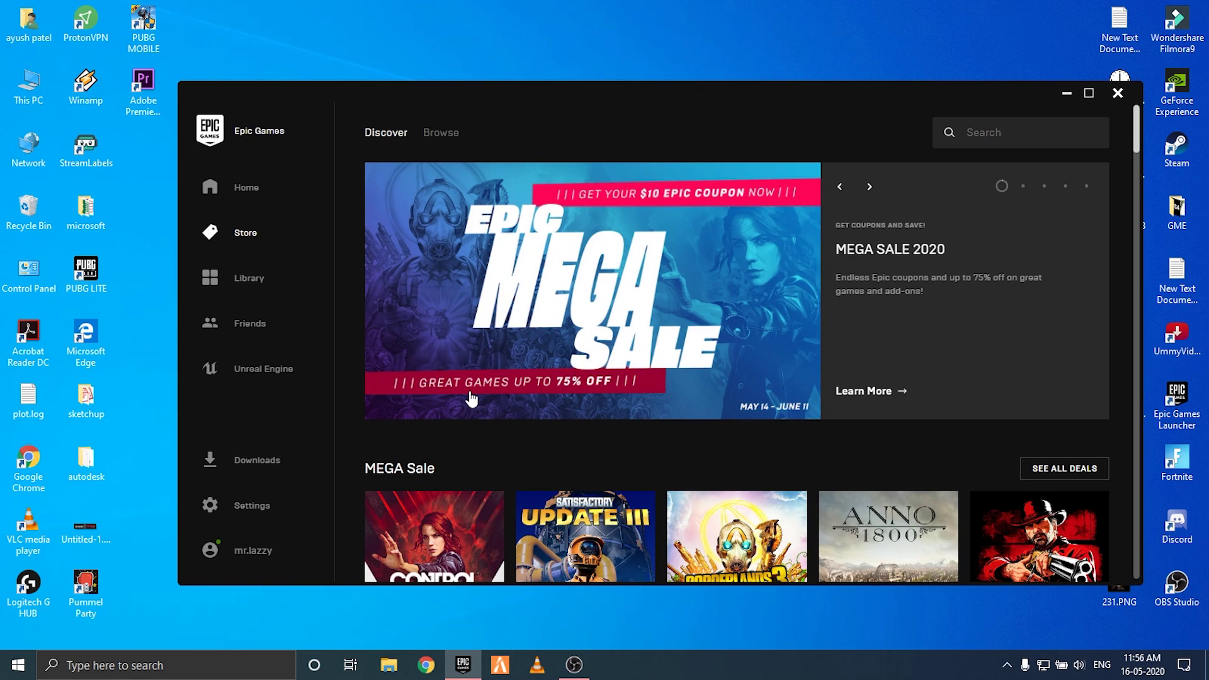
pyautogui.click(246, 551)
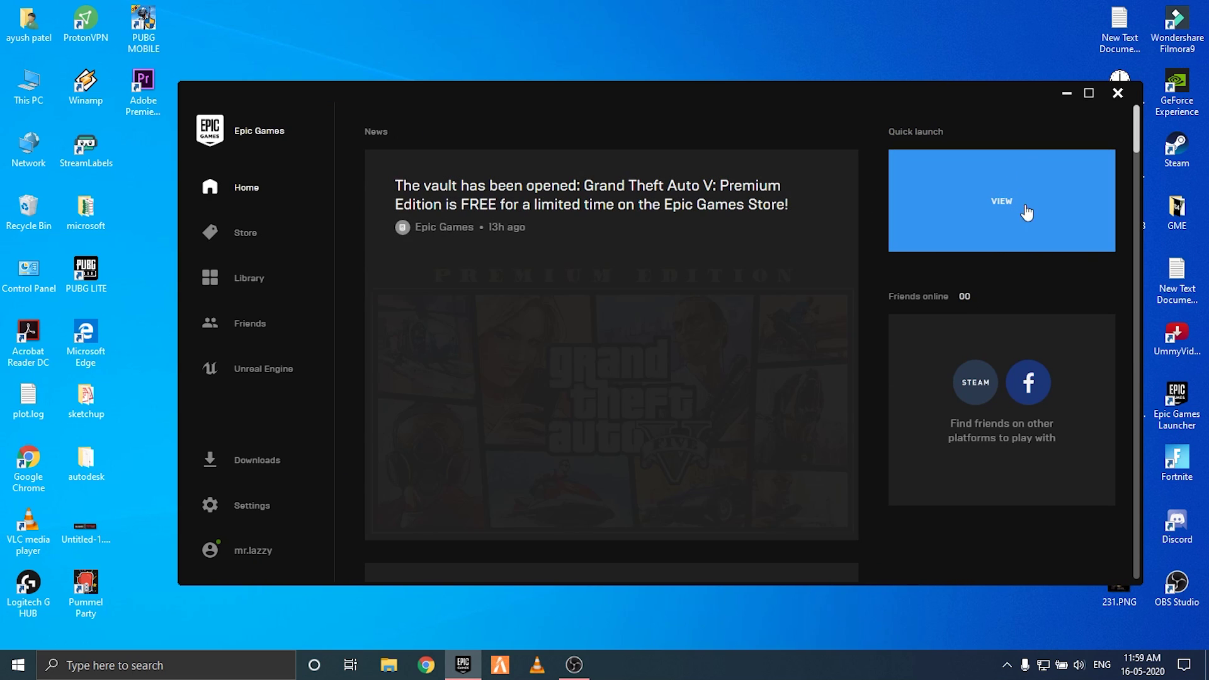
# Step: Switch the launcher from News to the Store and scroll to the Free Games section
pyautogui.scroll(-2, 585, 210)
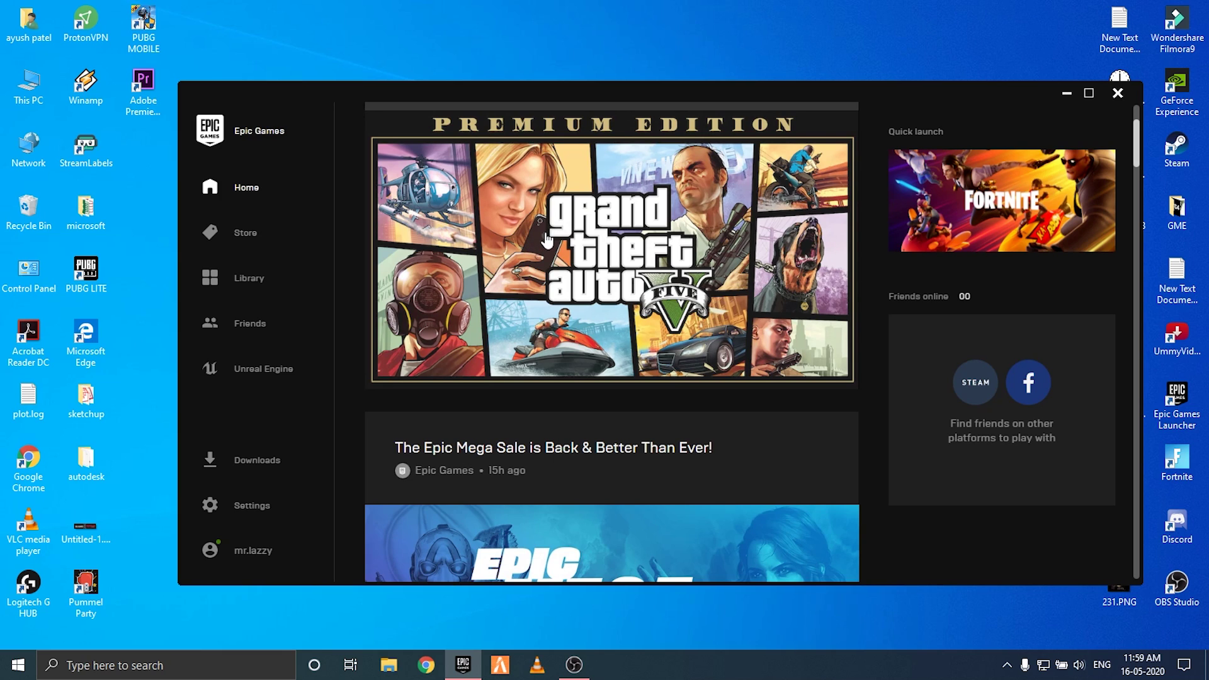
pyautogui.scroll(2, 359, 332)
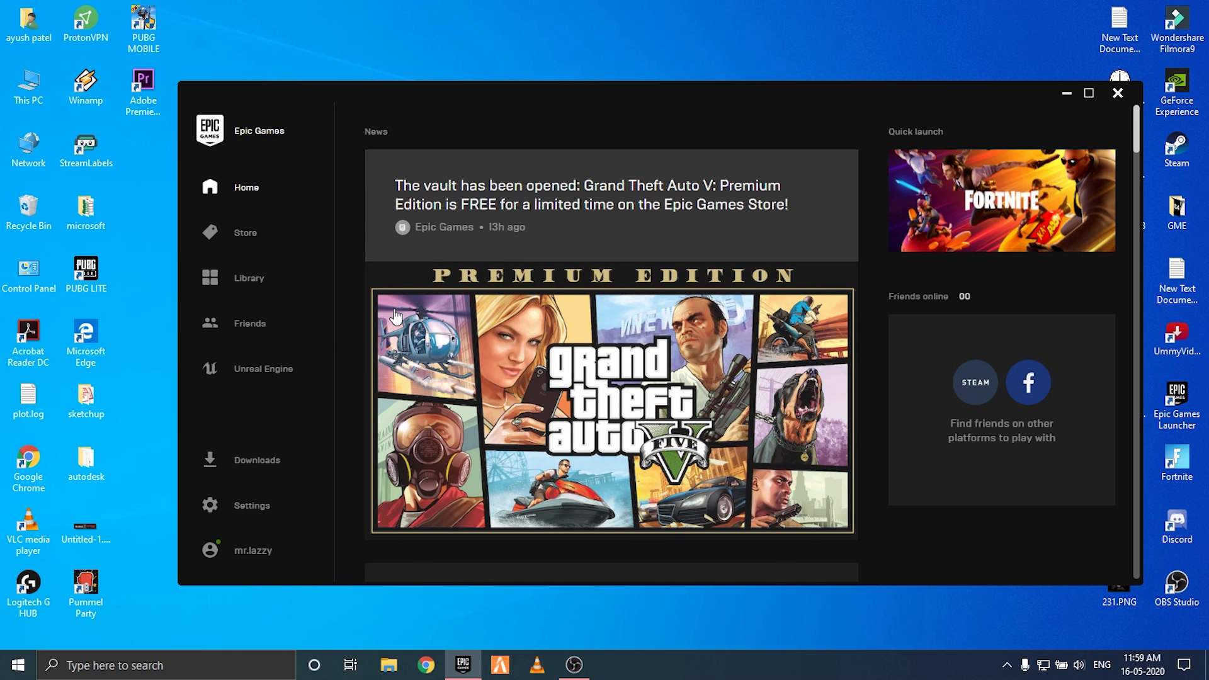
pyautogui.click(246, 233)
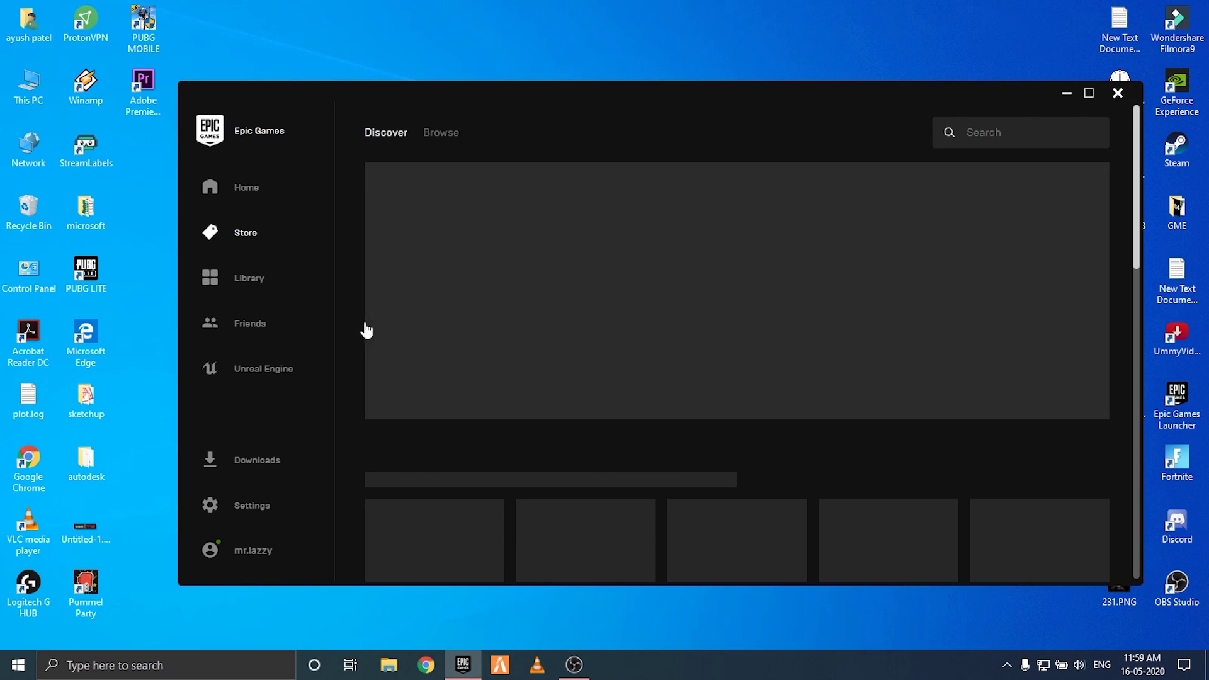
pyautogui.scroll(-7, 626, 337)
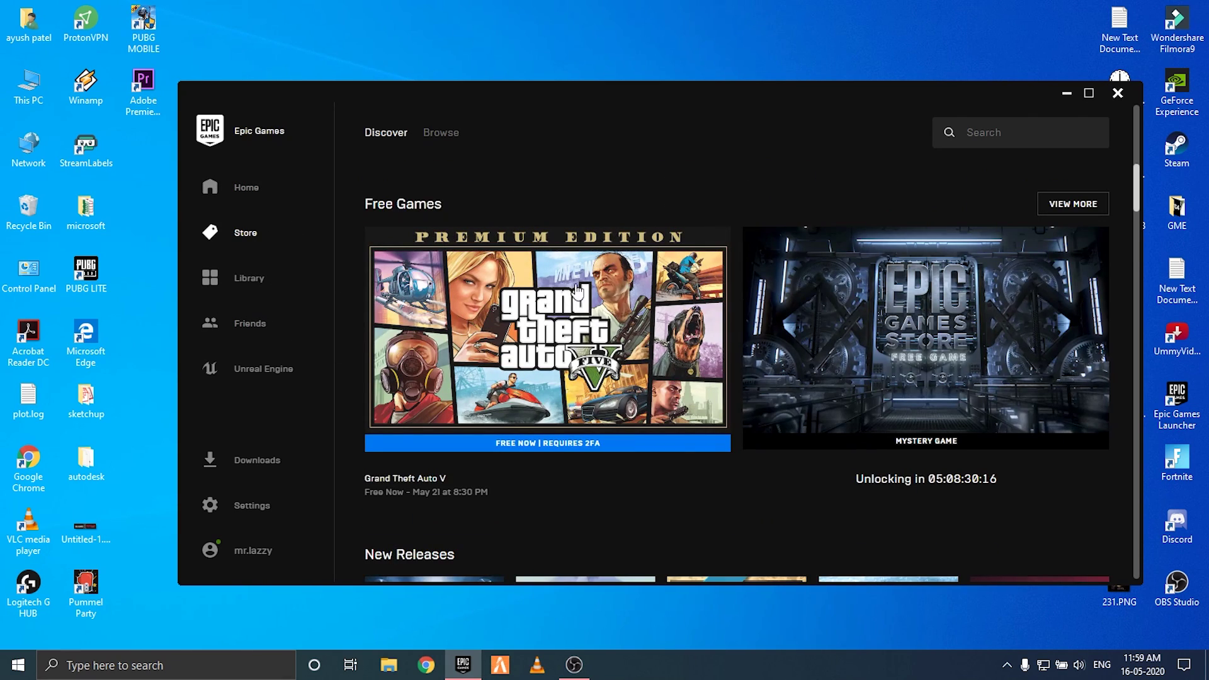
pyautogui.scroll(7, 523, 250)
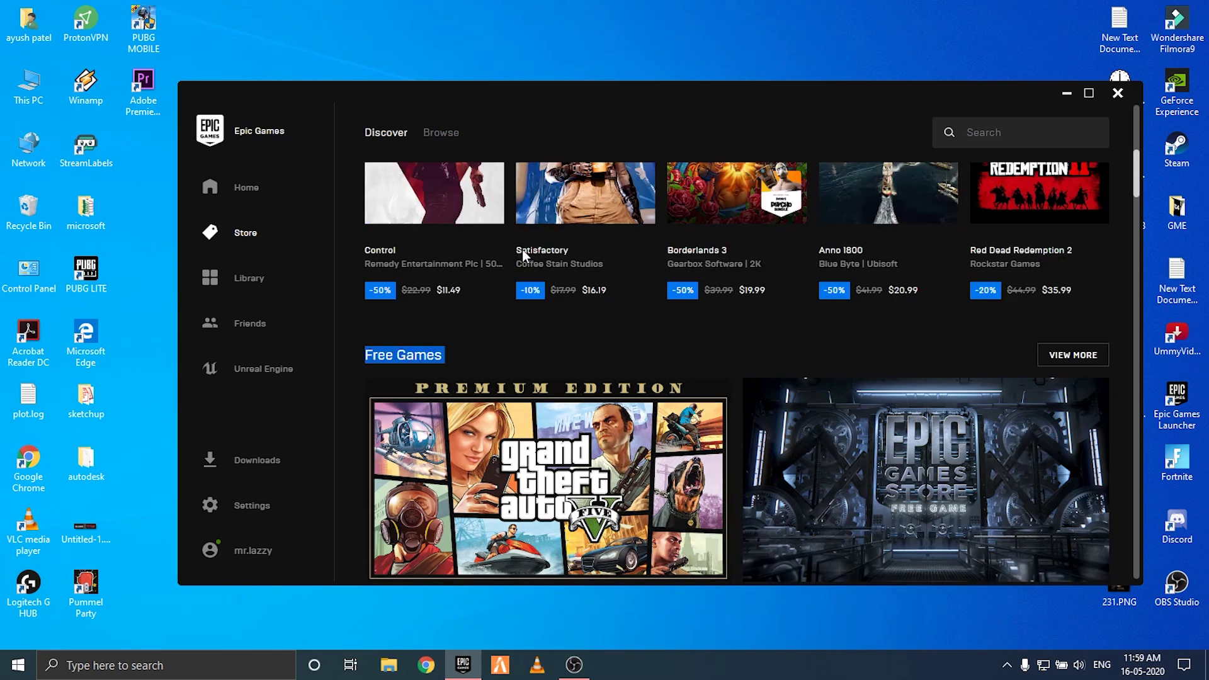
pyautogui.scroll(-7, 579, 295)
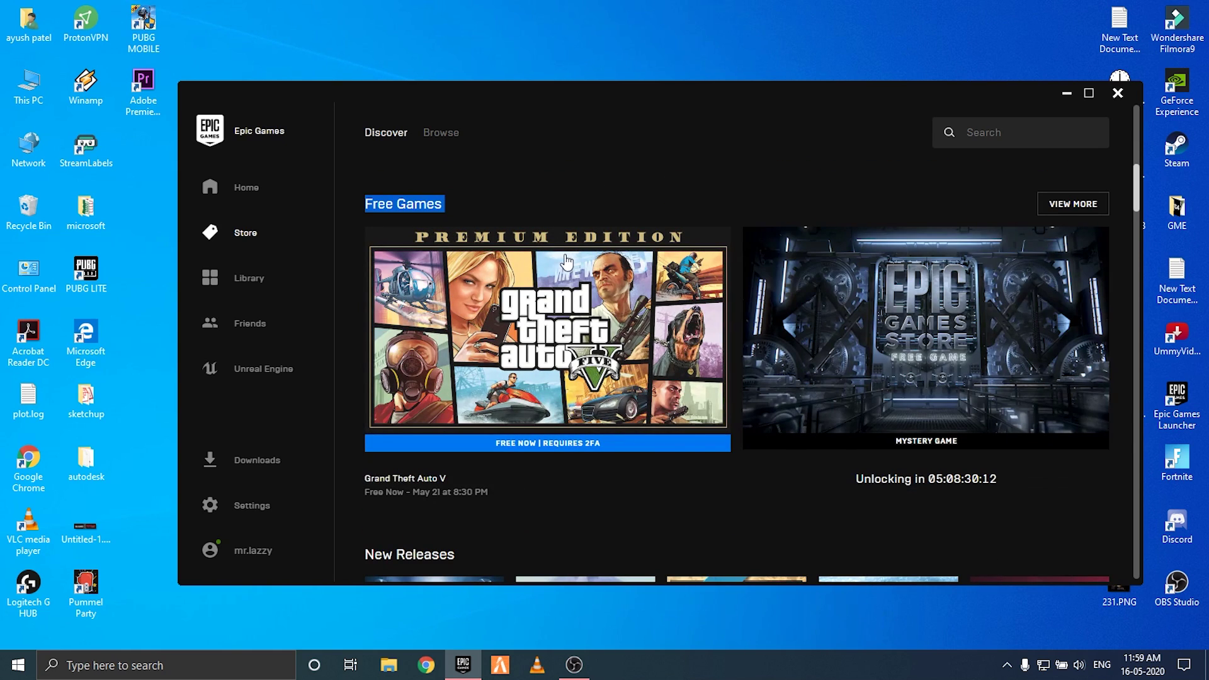
# Step: Open the free Grand Theft Auto V page and continue past the mature-content warning
pyautogui.click(571, 433)
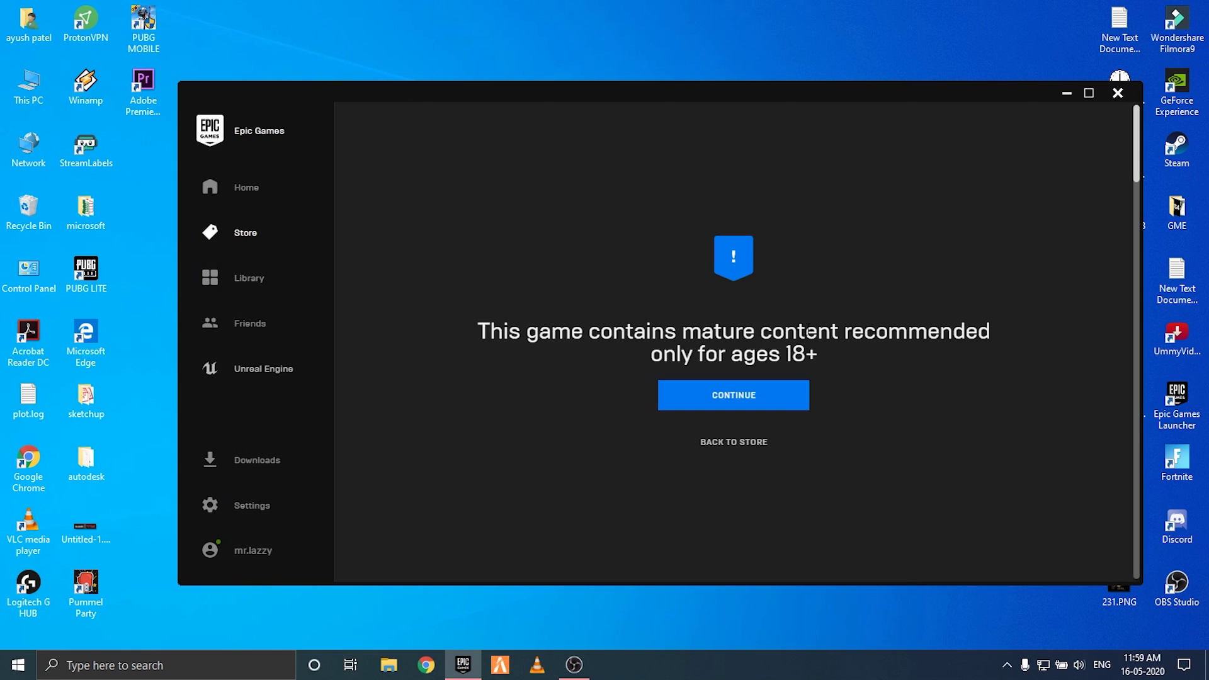
pyautogui.click(713, 395)
pyautogui.scroll(-7, 1058, 328)
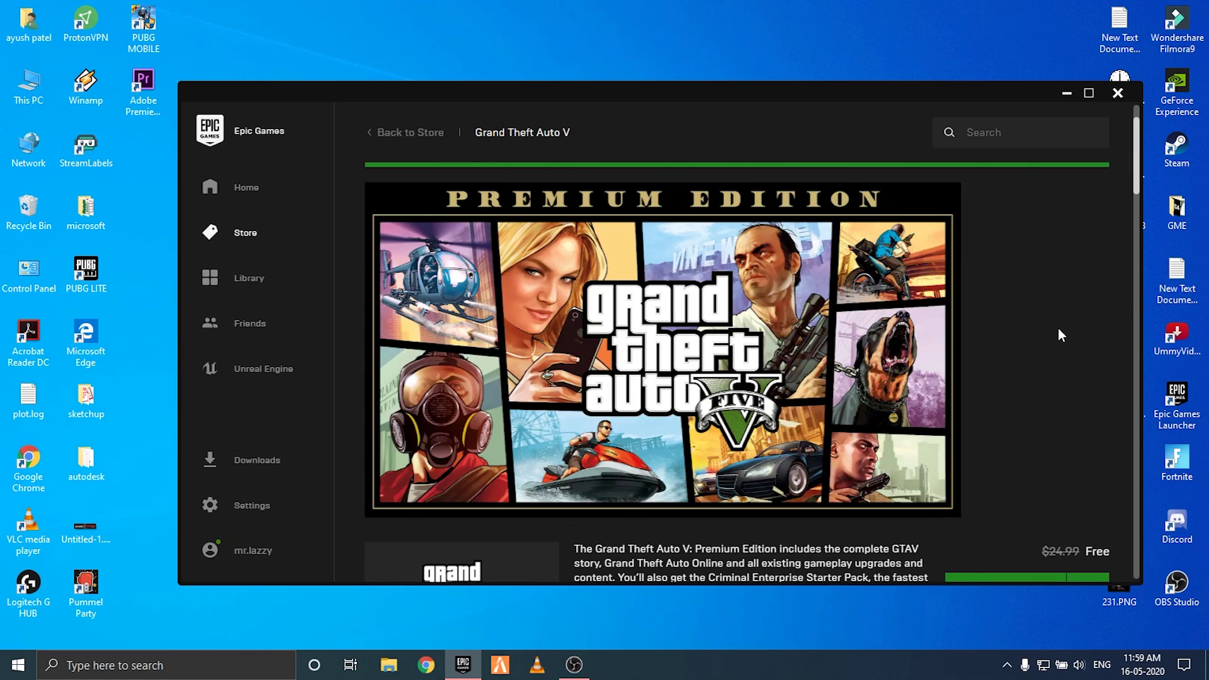
pyautogui.scroll(4, 1021, 265)
pyautogui.scroll(-6, 1014, 435)
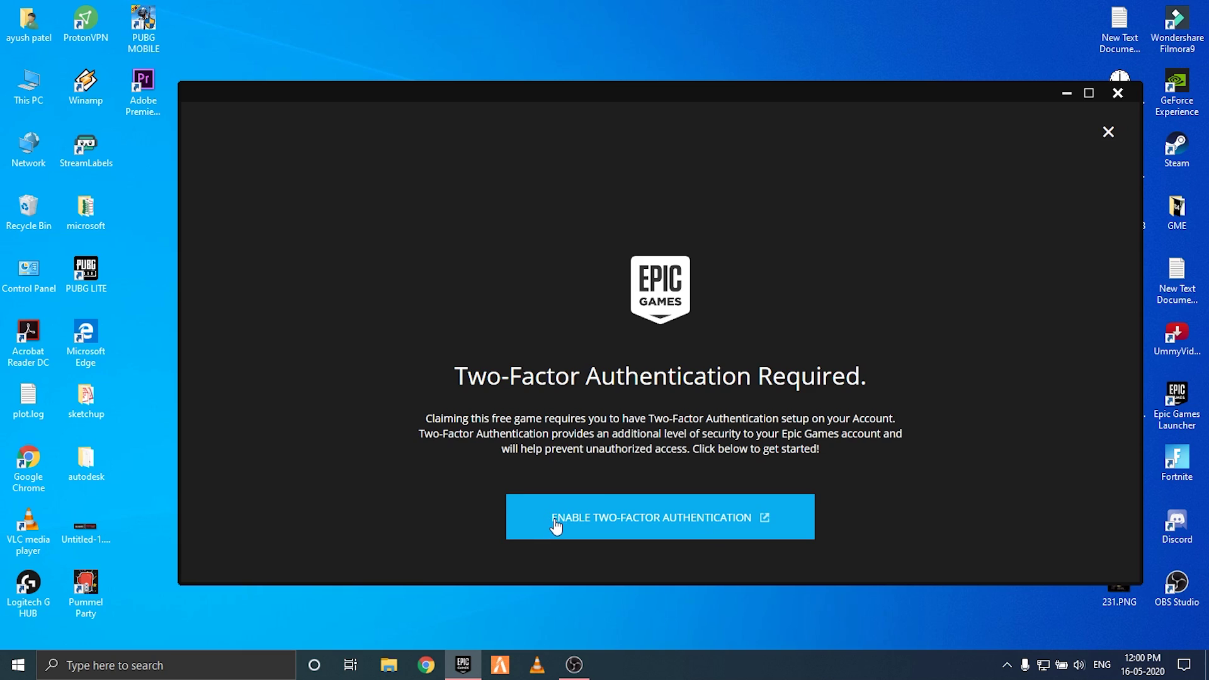
# Step: Start enabling two-factor authentication and choose email authentication on the account page
pyautogui.click(734, 528)
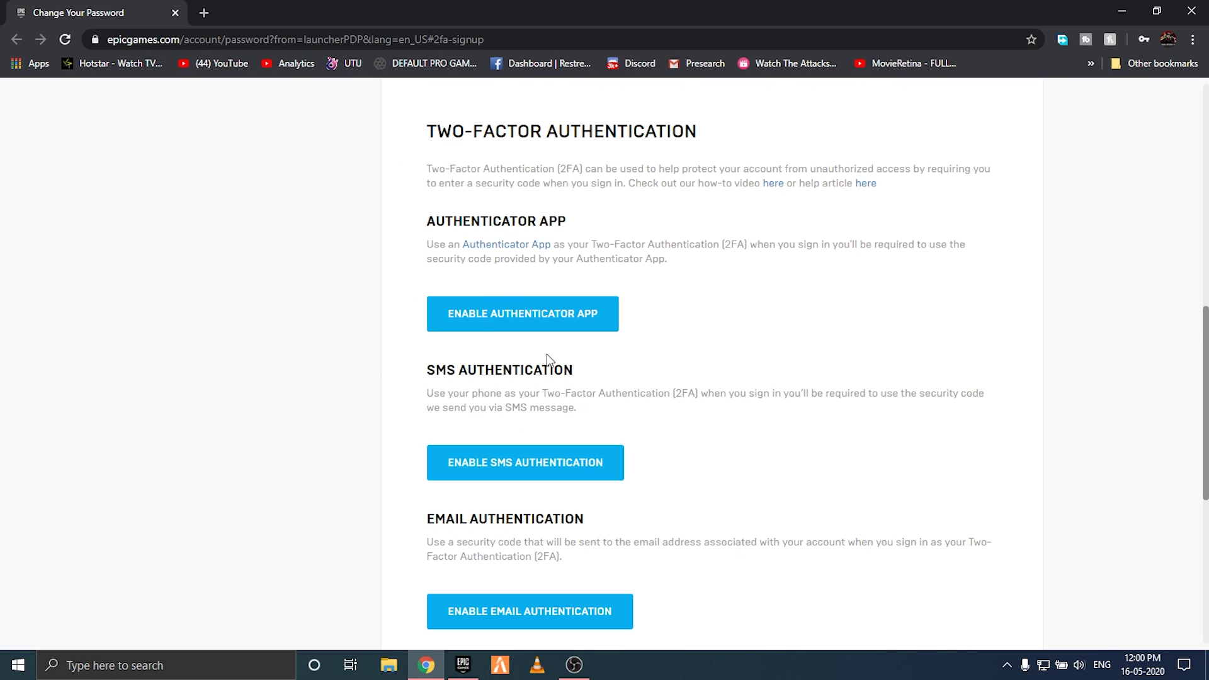
pyautogui.scroll(-2, 547, 354)
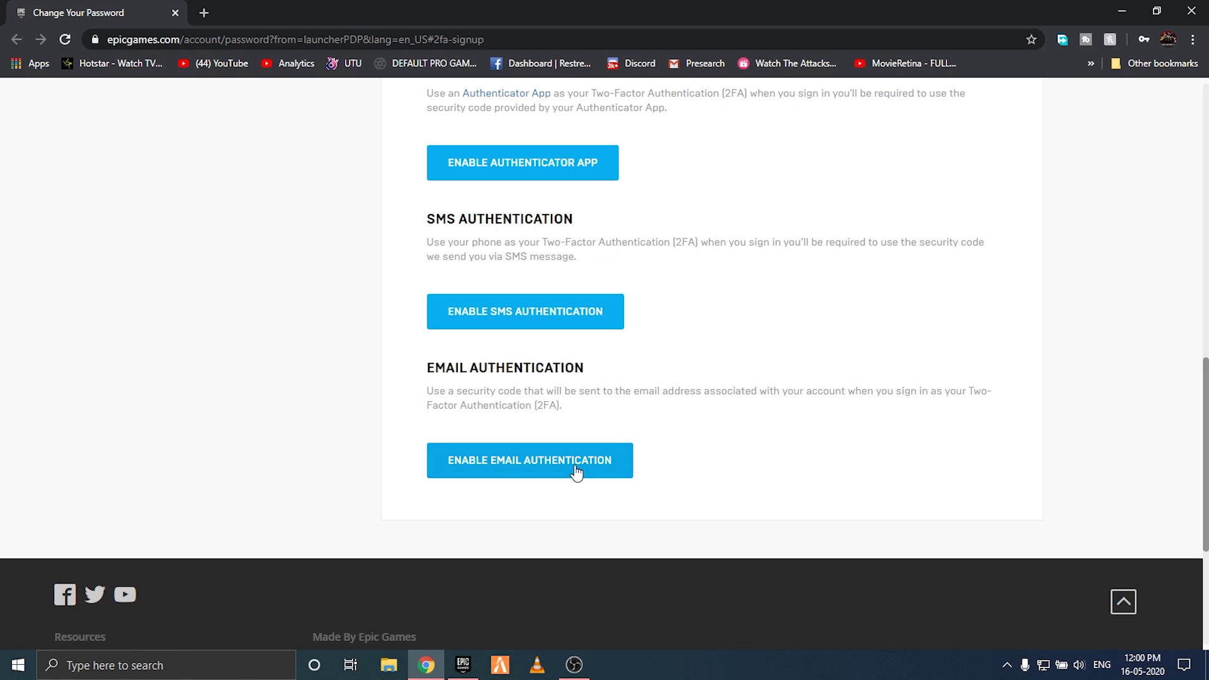
pyautogui.click(506, 467)
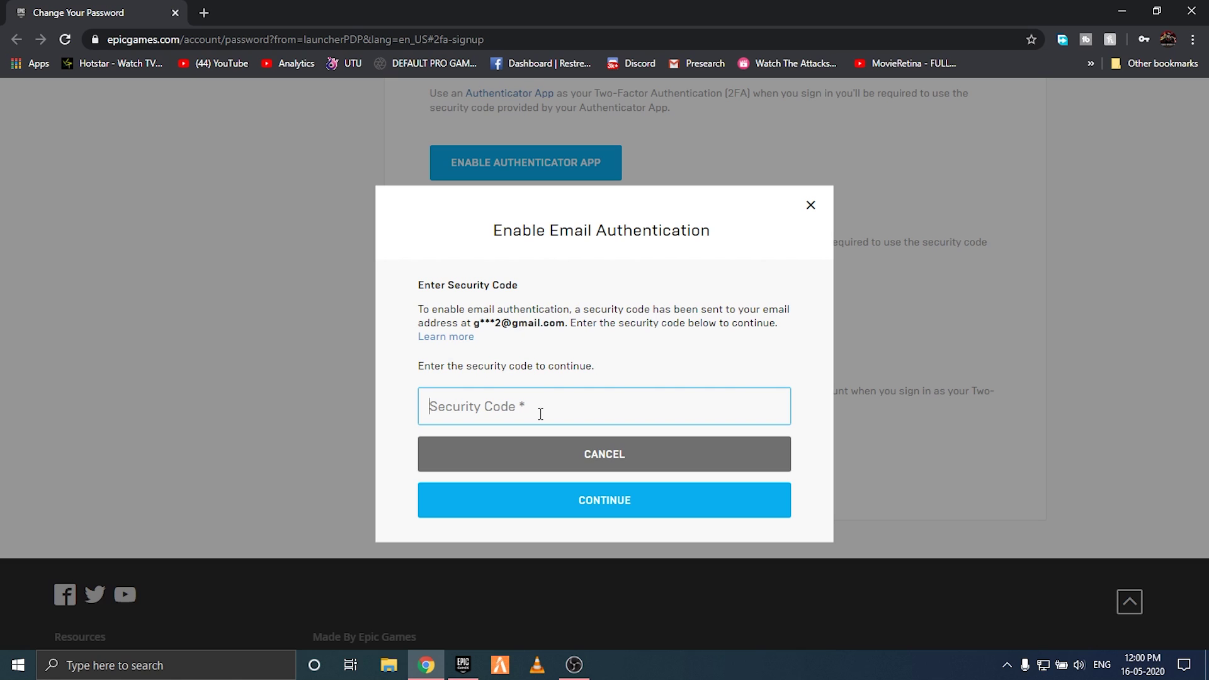
# Step: Find the emailed Epic security code in Gmail in a new browser tab
pyautogui.click(203, 13)
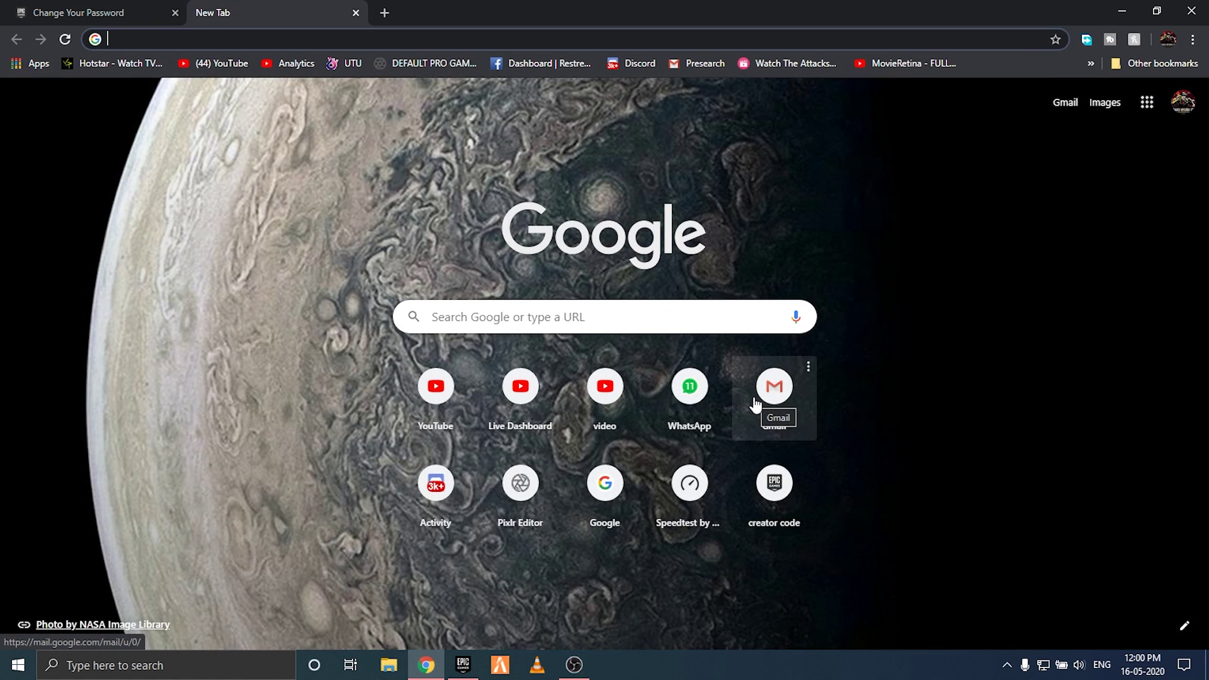
pyautogui.click(772, 389)
pyautogui.scroll(-3, 833, 411)
pyautogui.scroll(1, 693, 352)
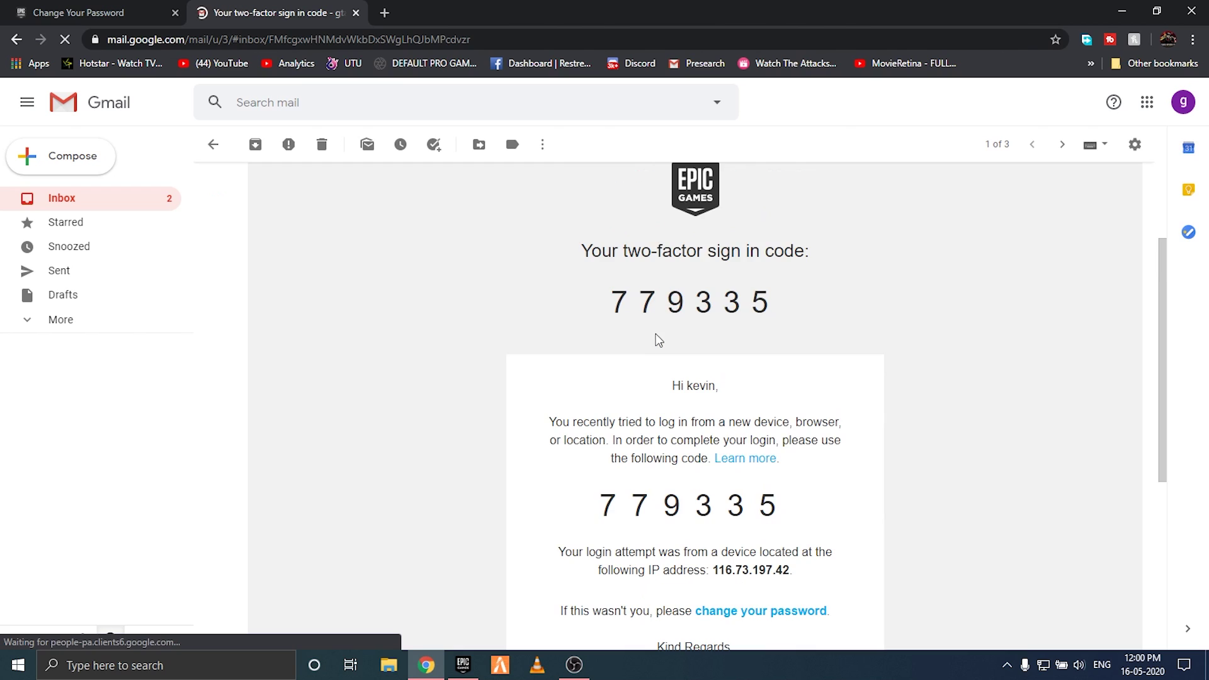
pyautogui.moveTo(608, 303); pyautogui.dragTo(787, 306)
pyautogui.click(837, 325)
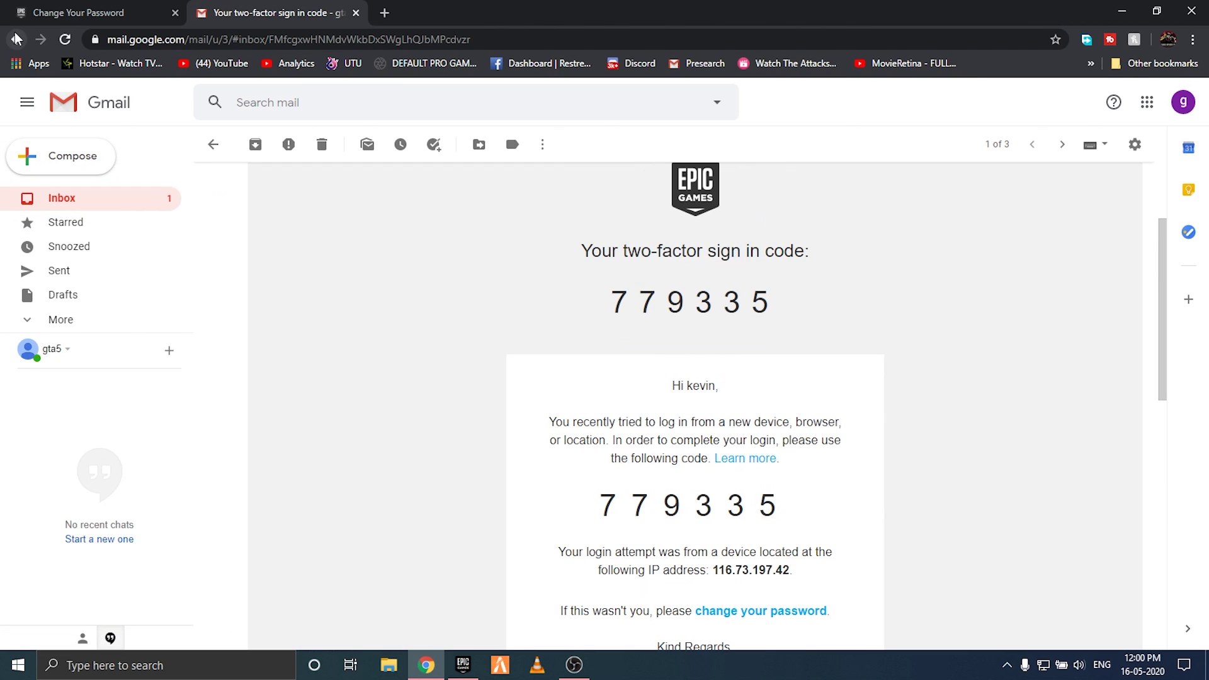
# Step: Enter the emailed security code and confirm to finish enabling email authentication
pyautogui.click(38, 11)
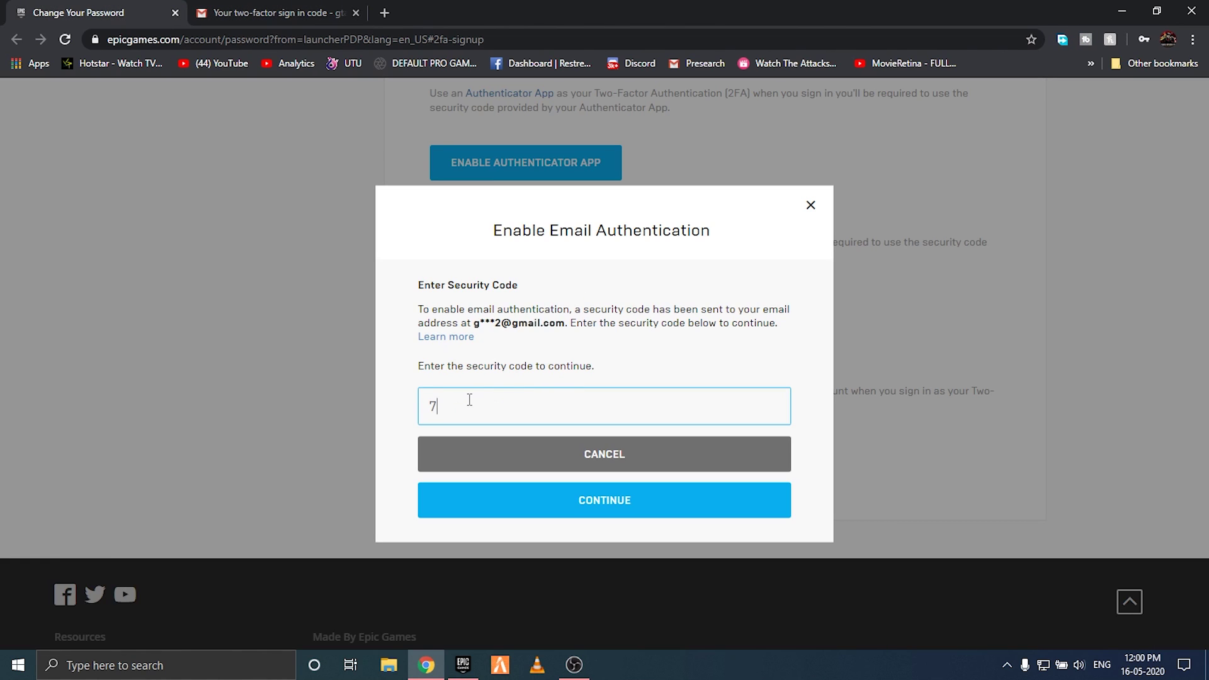
pyautogui.click(572, 507)
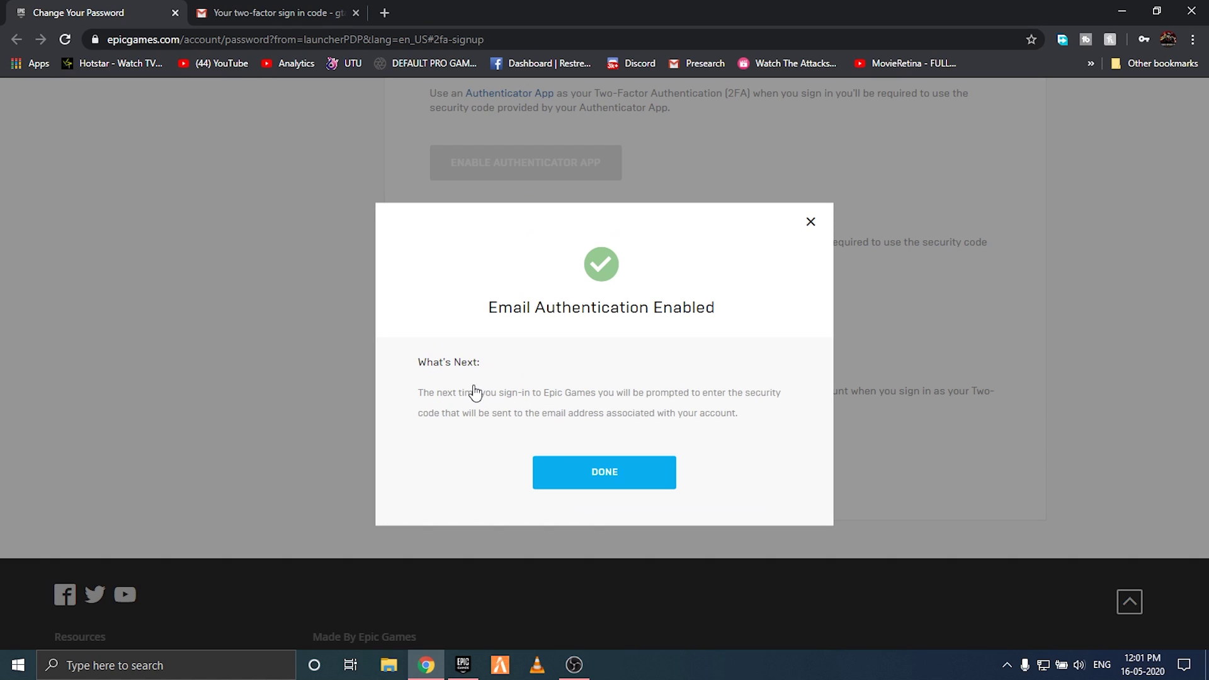
pyautogui.moveTo(493, 308); pyautogui.dragTo(711, 313)
pyautogui.click(606, 473)
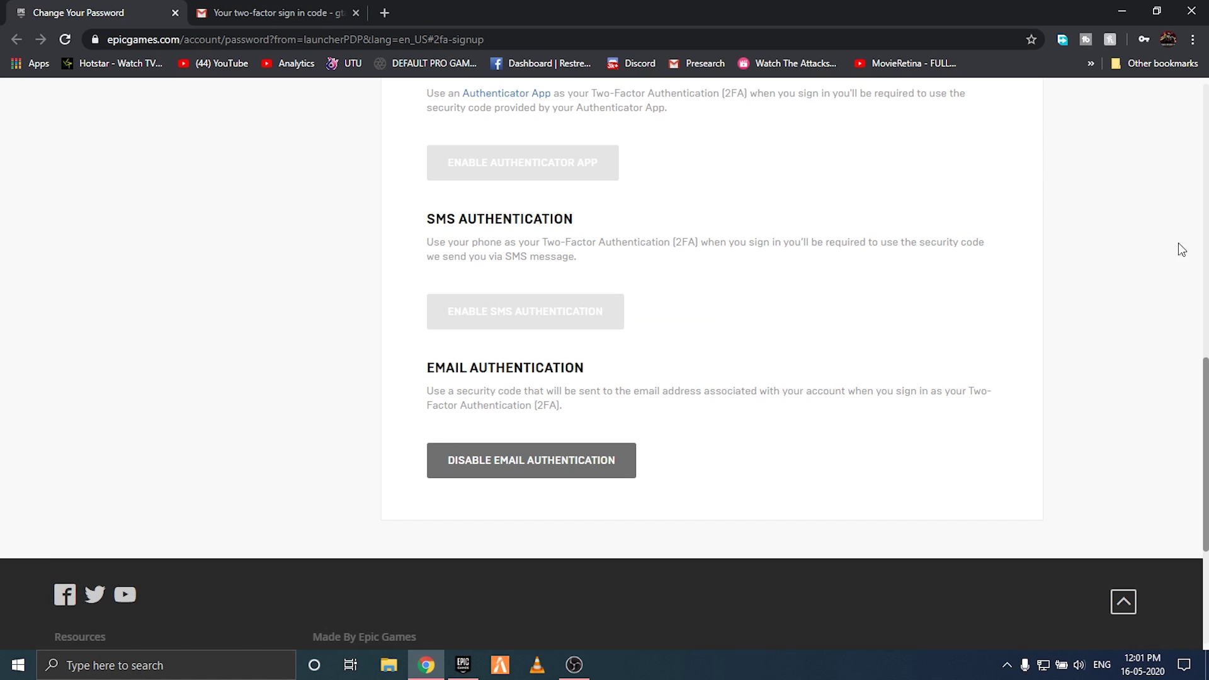
# Step: Back in the launcher, review the USD $0.00 order summary and the available Epic coupons
pyautogui.click(463, 665)
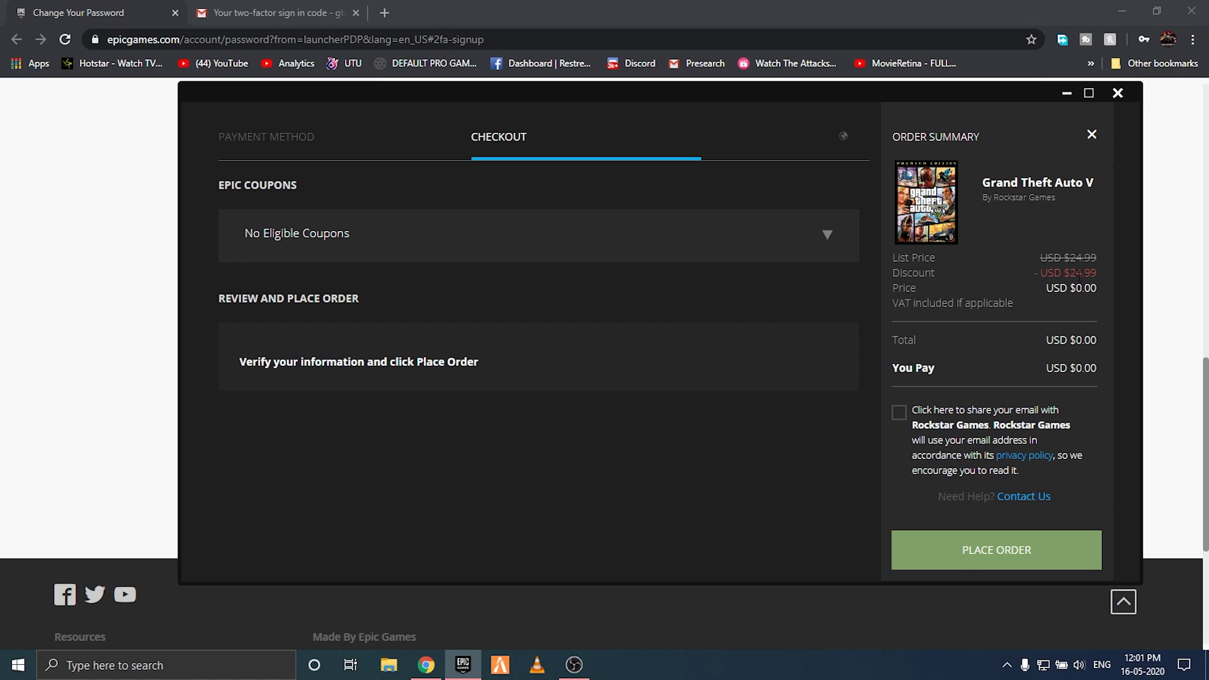
pyautogui.moveTo(1097, 288); pyautogui.dragTo(1047, 289)
pyautogui.click(989, 265)
pyautogui.click(826, 233)
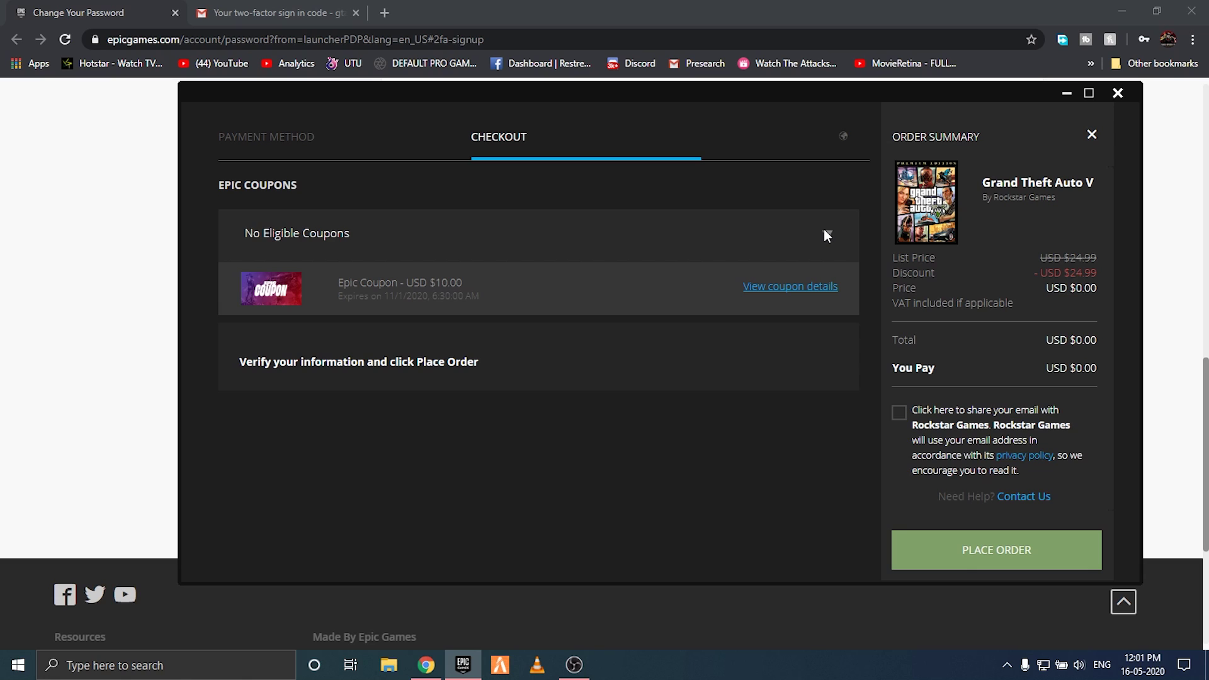
pyautogui.click(826, 235)
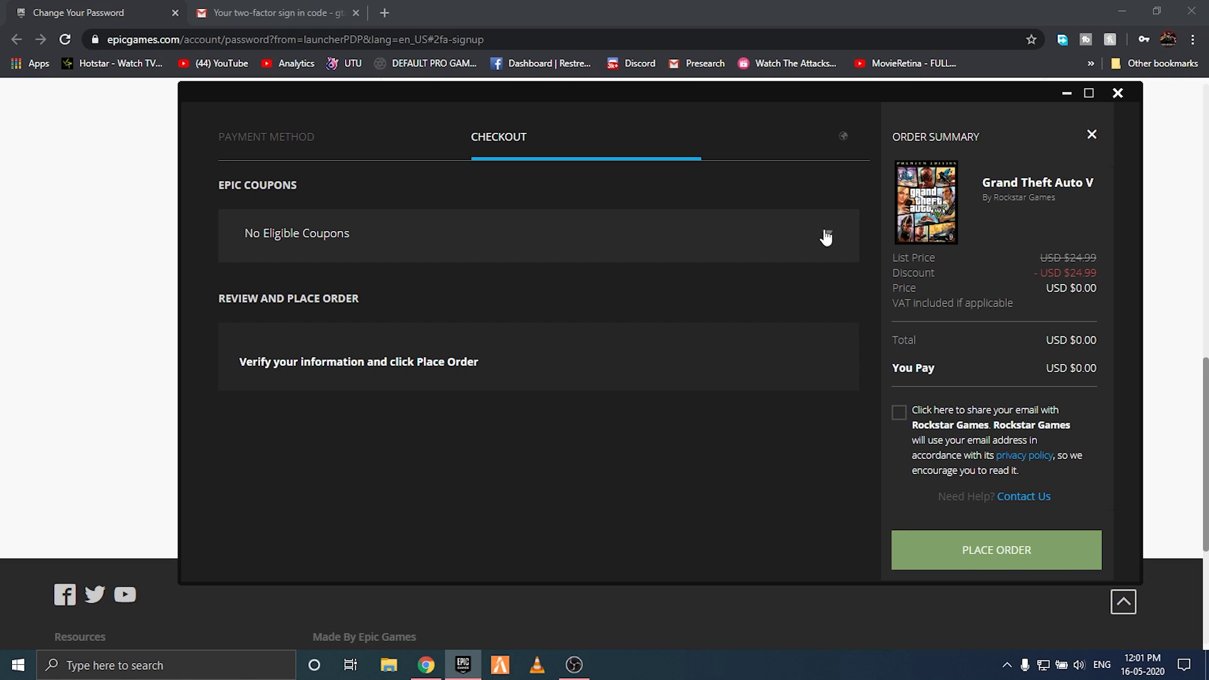
pyautogui.click(826, 235)
pyautogui.click(703, 417)
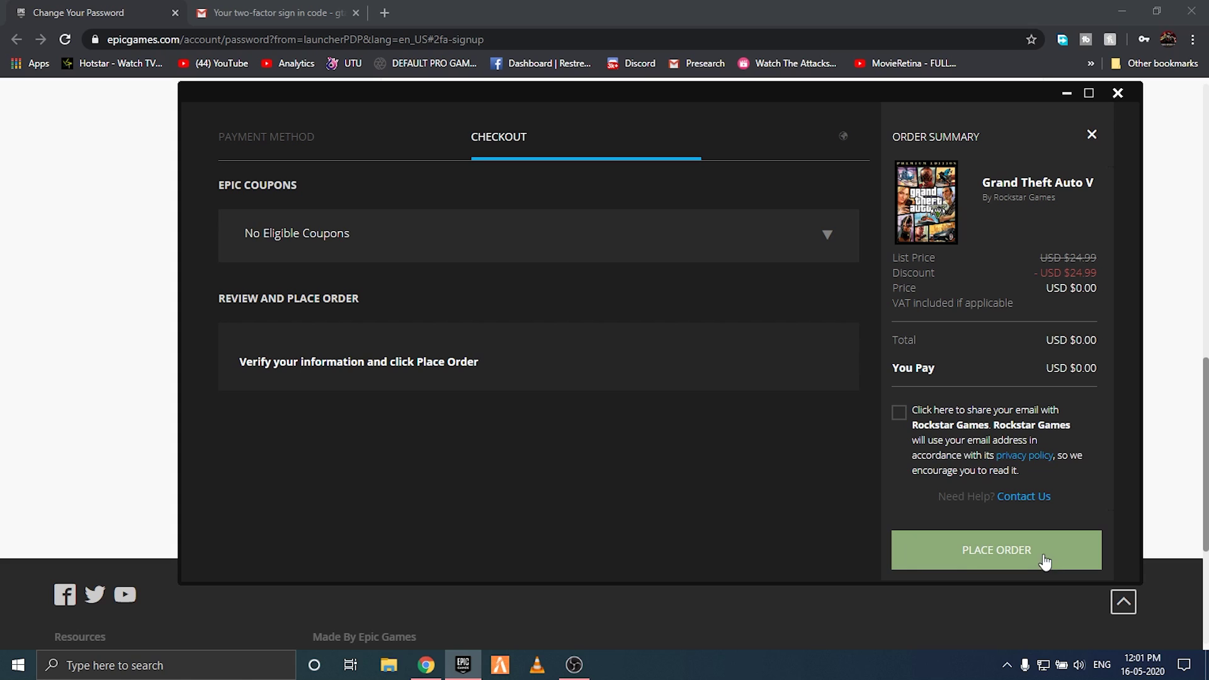
# Step: Place the free GTA V order and check Grand Theft Auto V in the library
pyautogui.click(987, 556)
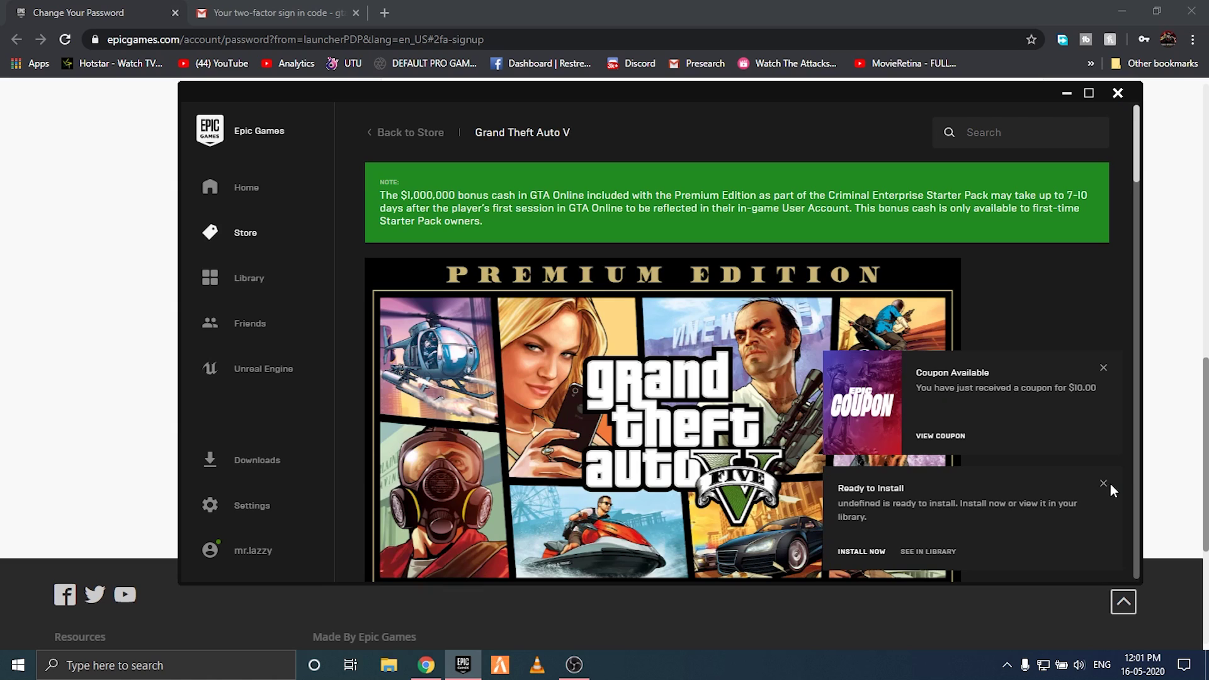
pyautogui.click(1103, 368)
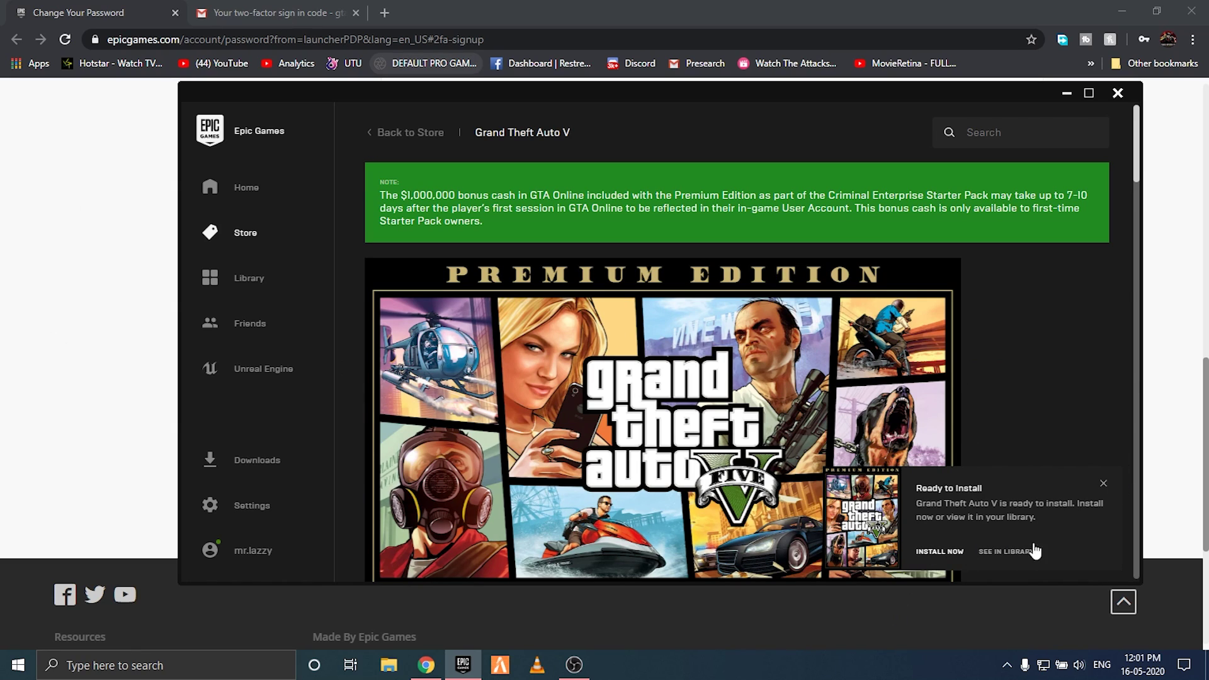
pyautogui.click(1102, 484)
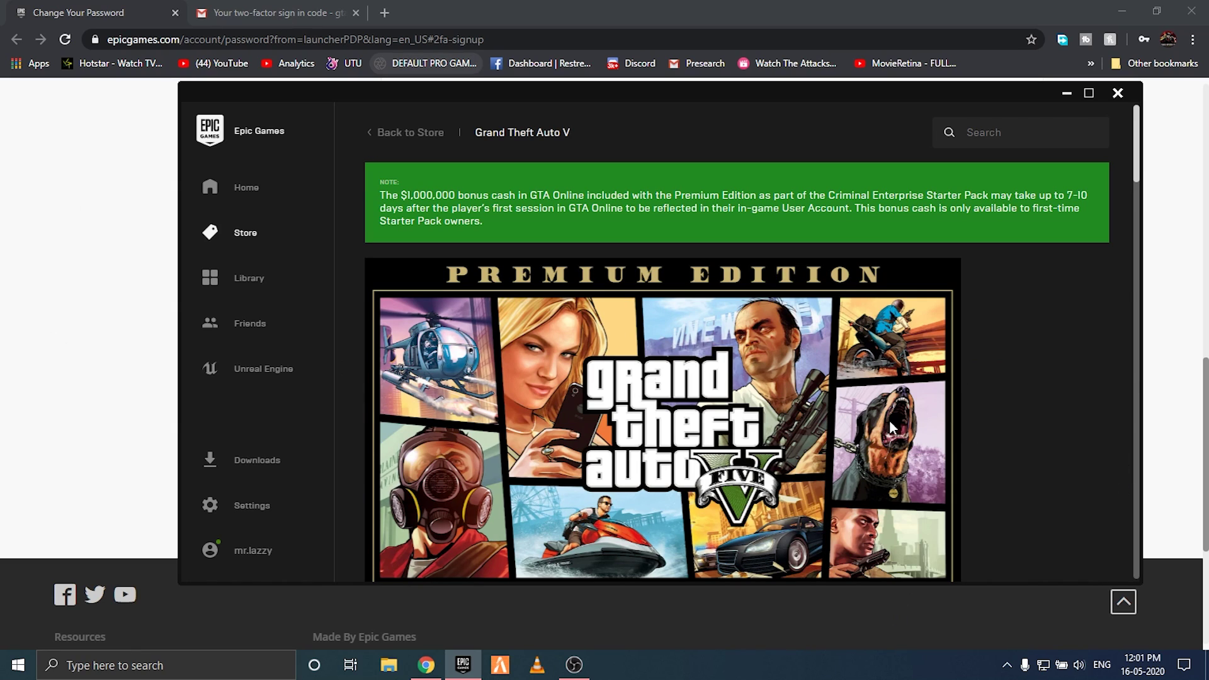
pyautogui.click(249, 280)
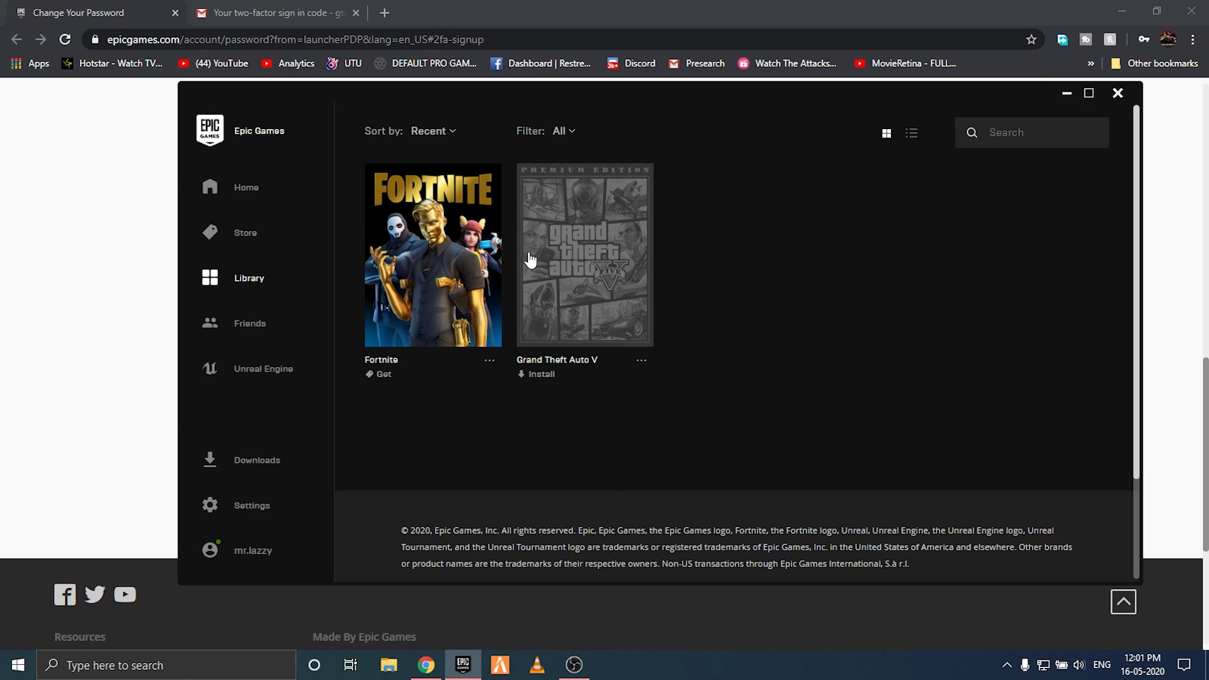
pyautogui.click(643, 361)
# Step: Close the Epic Games Launcher and both Chrome tabs, confirming Leave
pyautogui.click(1113, 92)
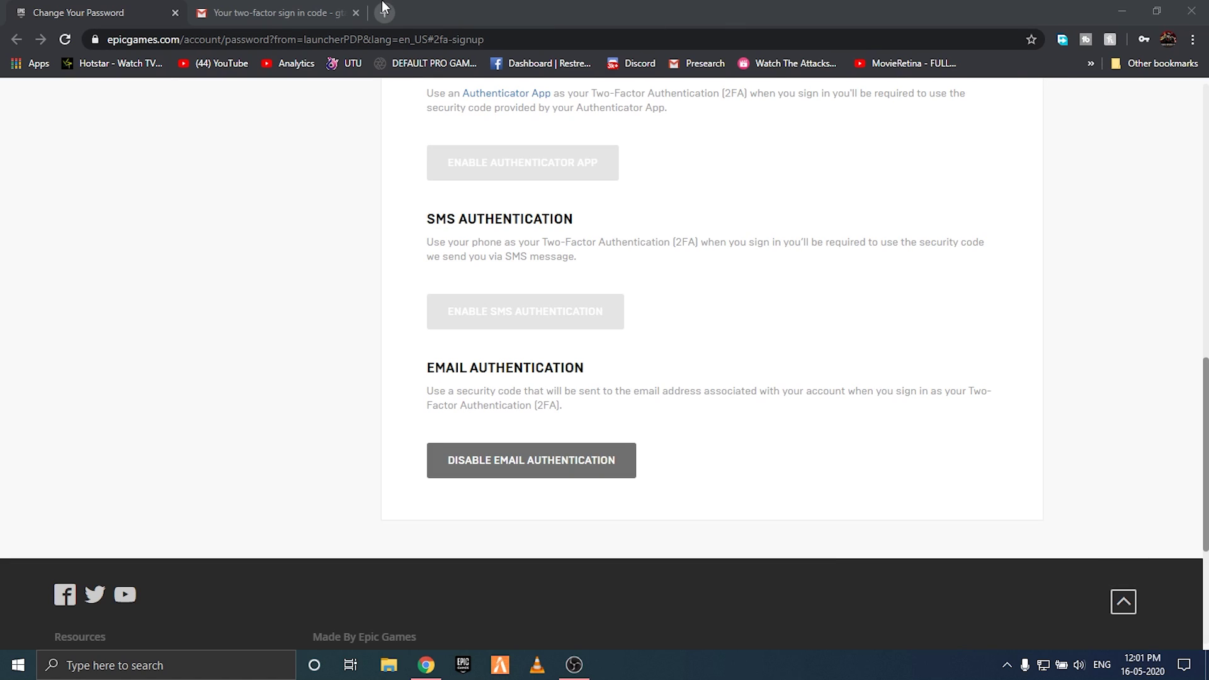
pyautogui.click(291, 13)
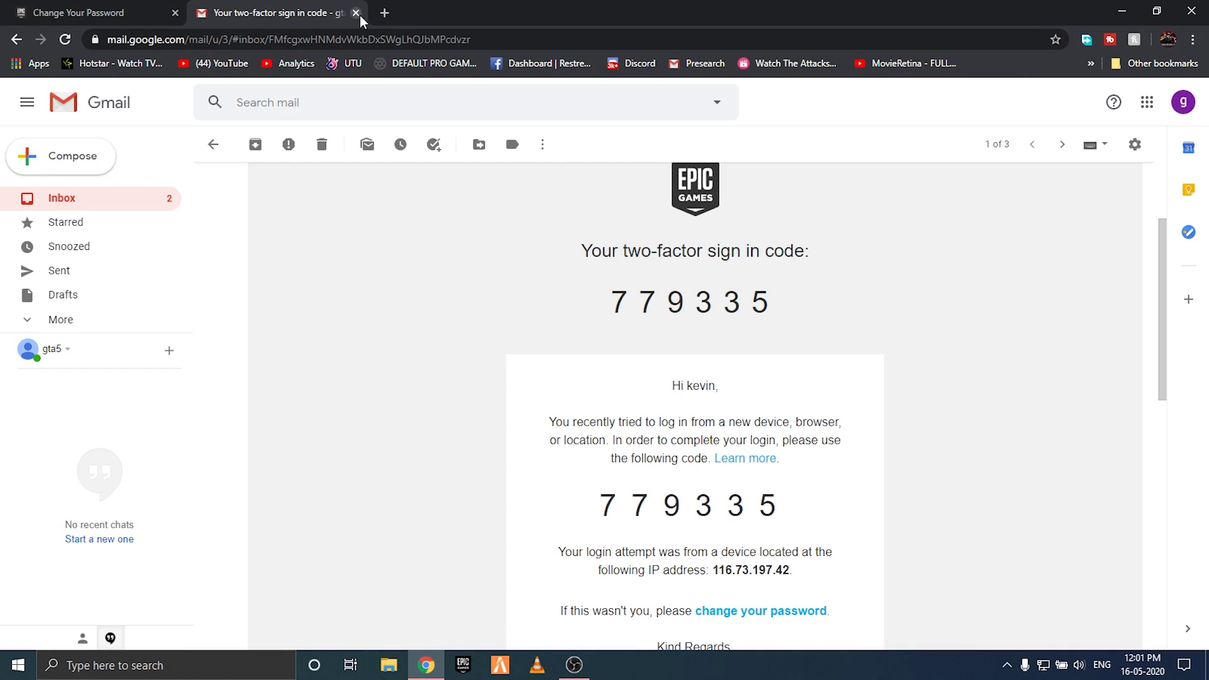
pyautogui.click(175, 13)
pyautogui.click(176, 12)
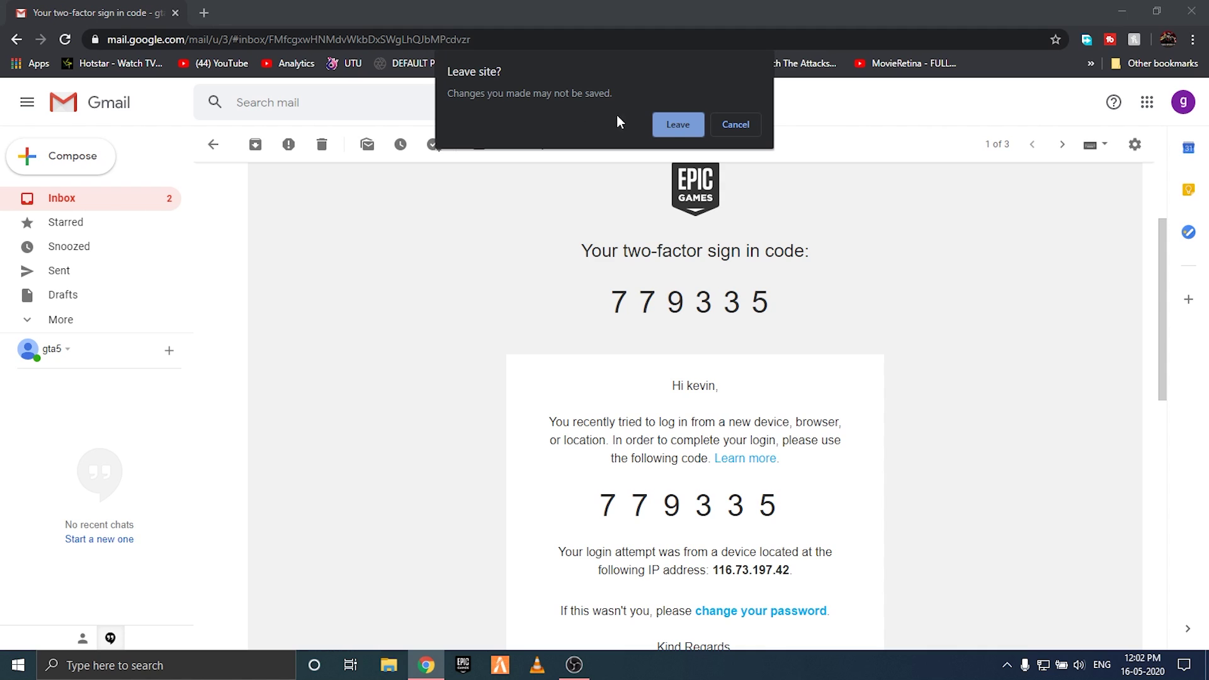
pyautogui.click(676, 126)
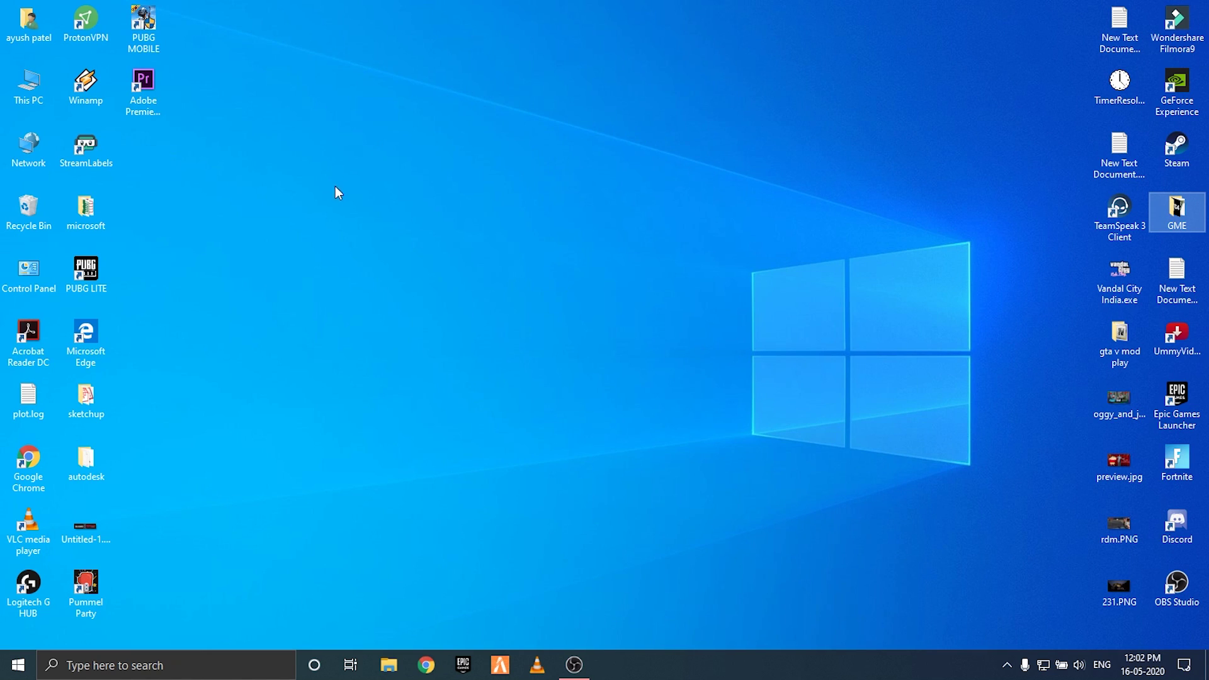
# Step: Open the GME folder to view the Rockstar Games Launcher shortcut, then close it
pyautogui.doubleClick(1176, 211)
pyautogui.click(491, 201)
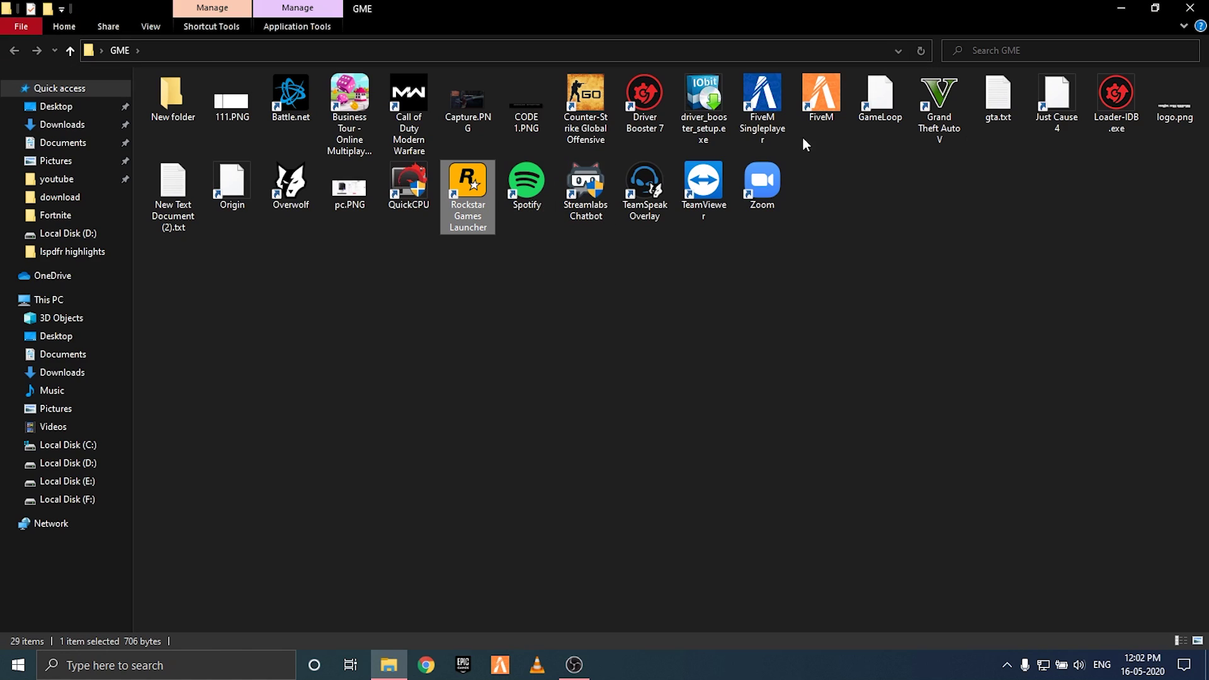
pyautogui.click(1190, 7)
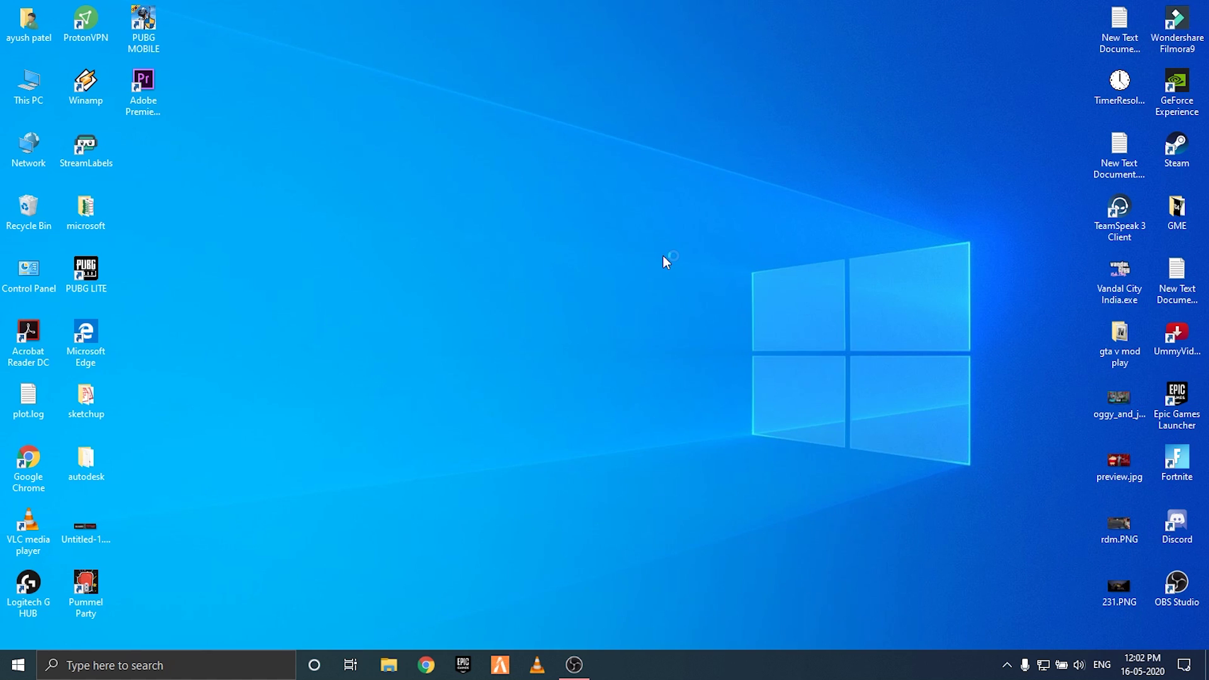